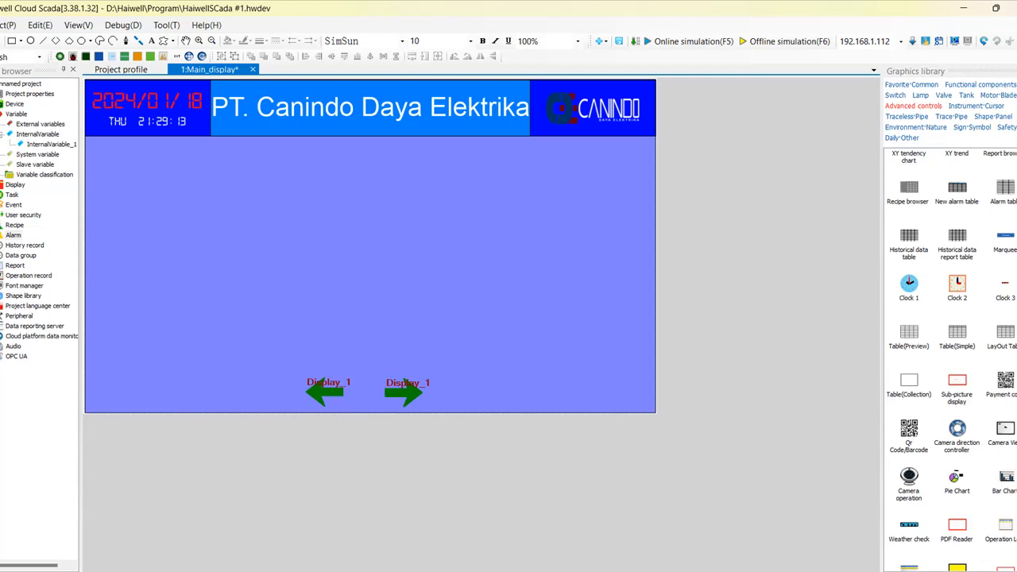
# - Open the alarm manager and review the alarm configuration, including MQTT upload, diagnostic data and alarm push settings
pyautogui.click(14, 235)
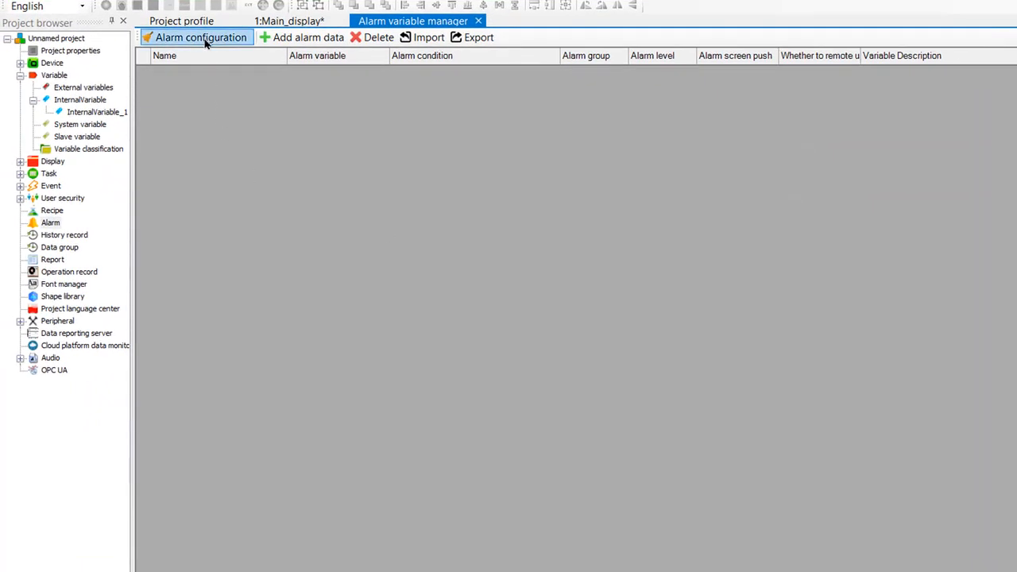
pyautogui.click(153, 75)
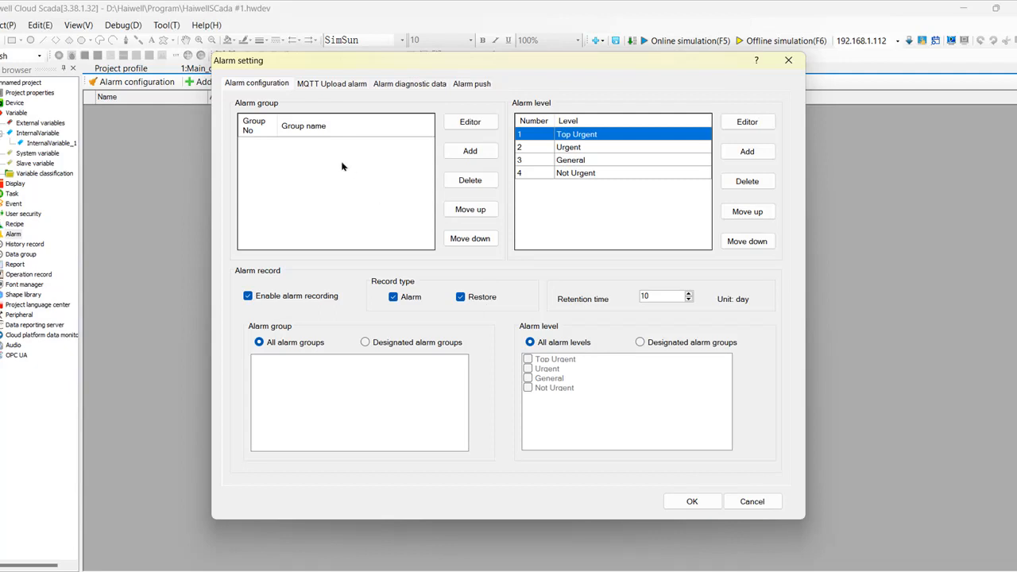
pyautogui.click(322, 86)
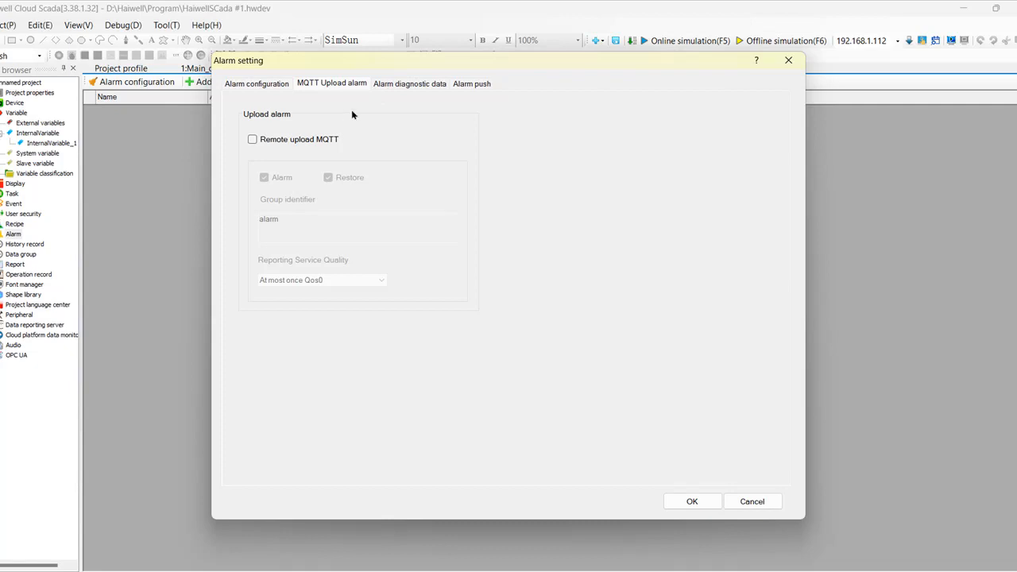
pyautogui.click(396, 85)
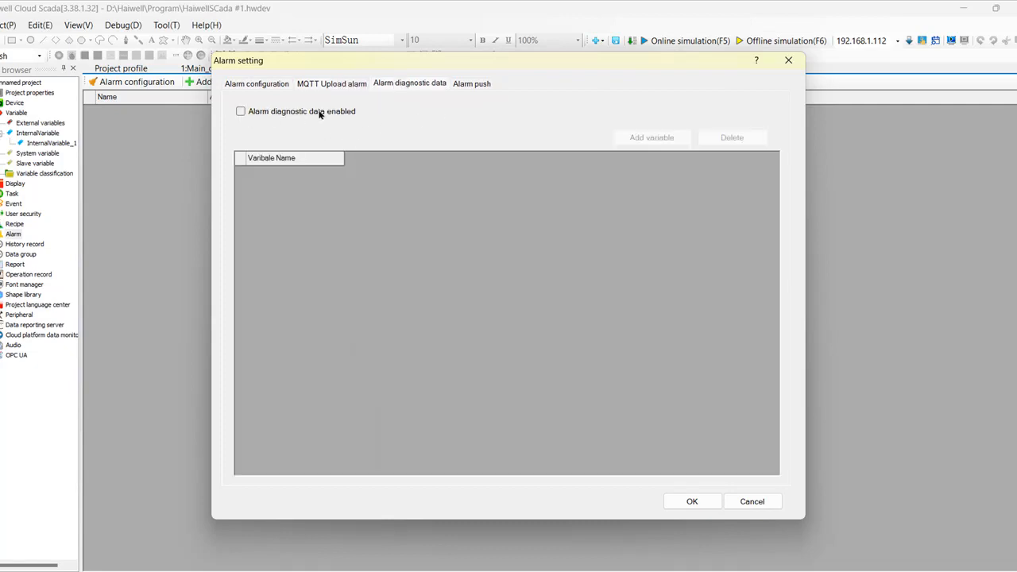
pyautogui.click(461, 85)
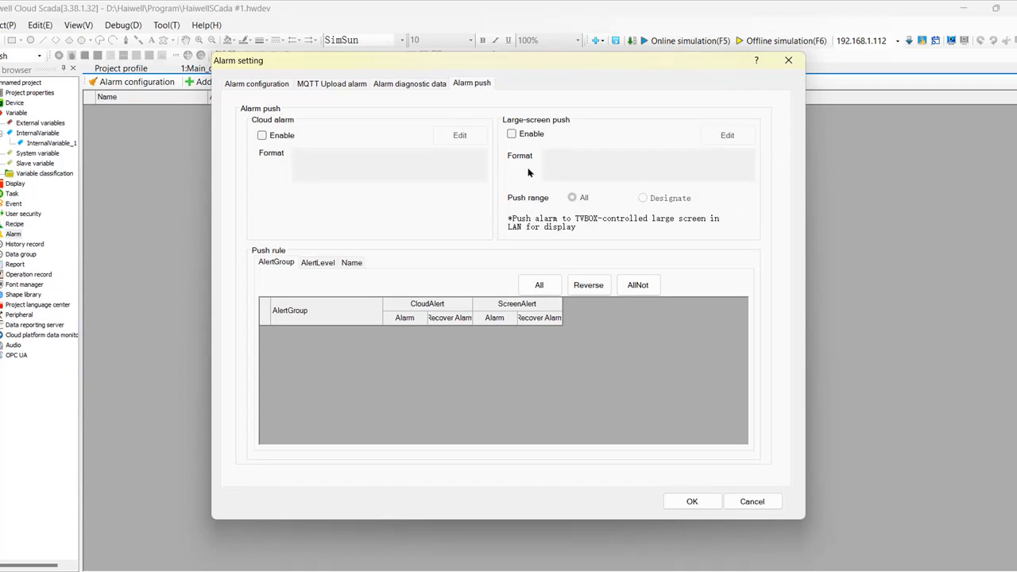
pyautogui.click(791, 67)
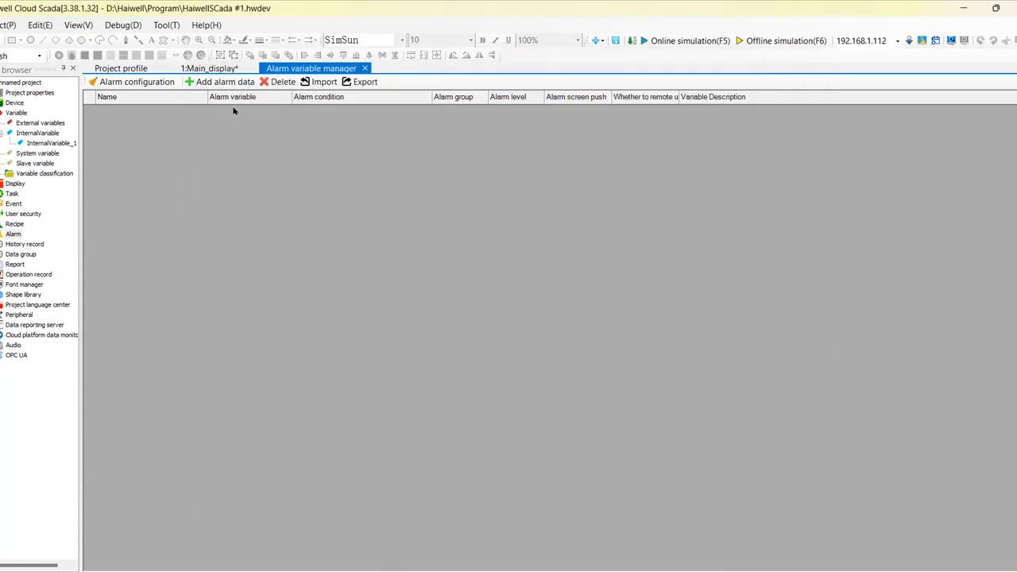
# - Add a new alarm with the level Urgent and enable screen push for it
pyautogui.click(227, 83)
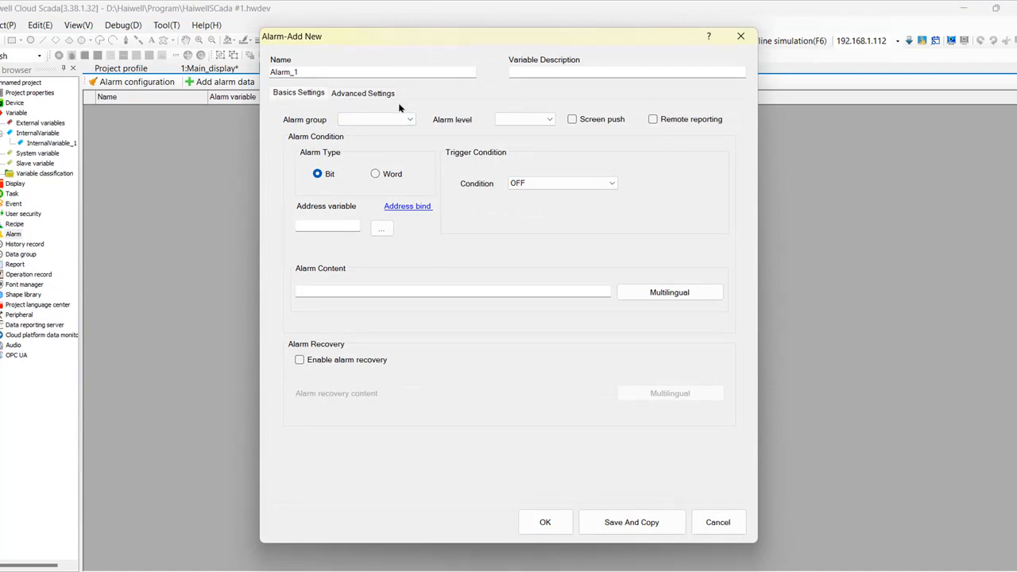
pyautogui.click(412, 119)
pyautogui.click(412, 119)
pyautogui.click(523, 119)
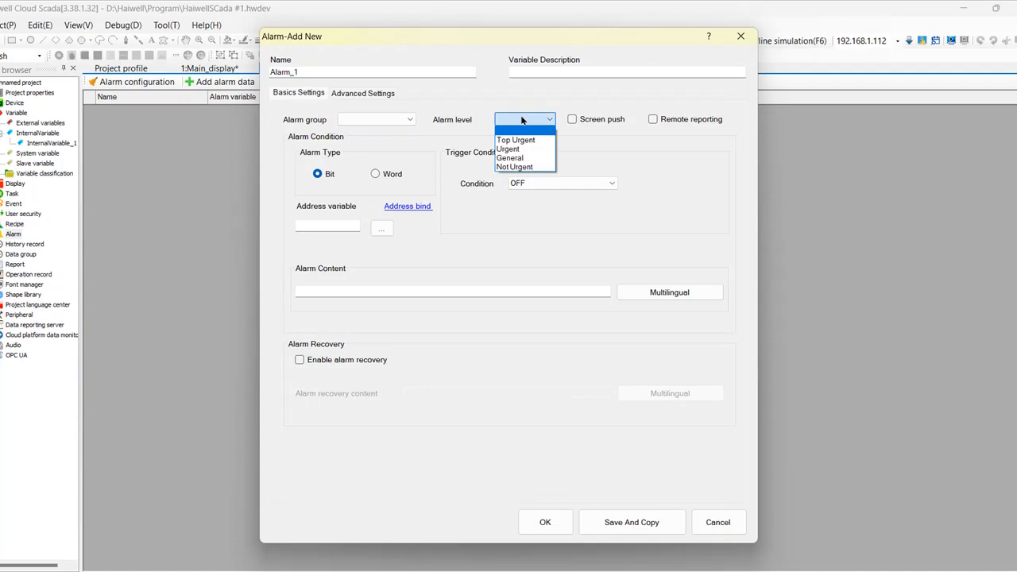
pyautogui.click(515, 148)
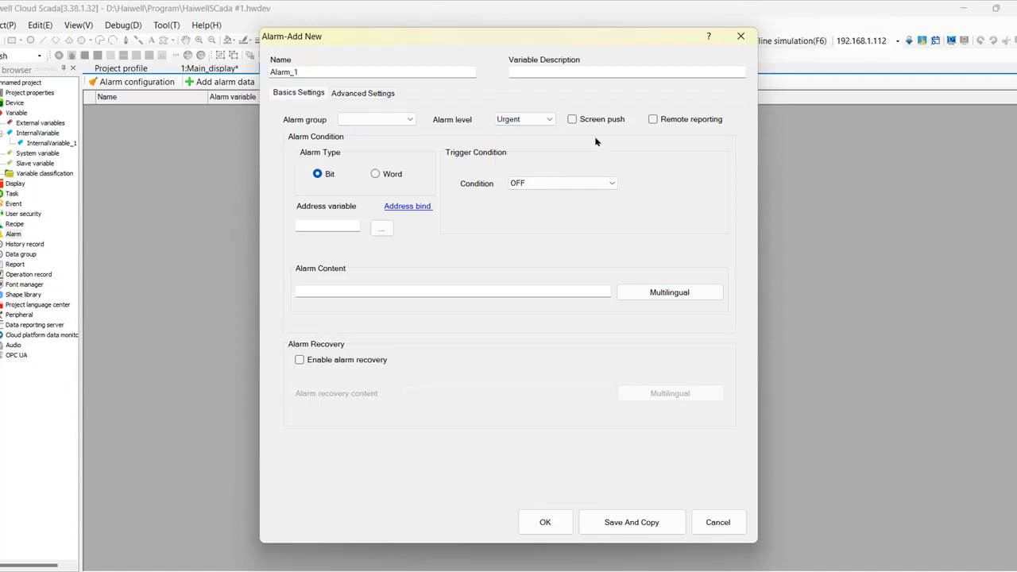
pyautogui.click(571, 121)
pyautogui.click(375, 175)
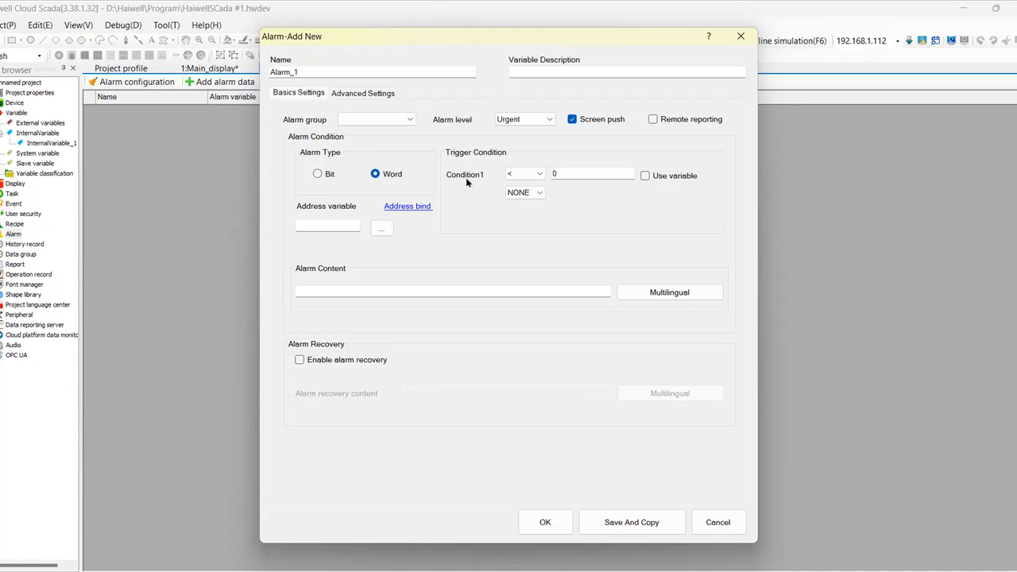
pyautogui.click(583, 177)
pyautogui.click(520, 174)
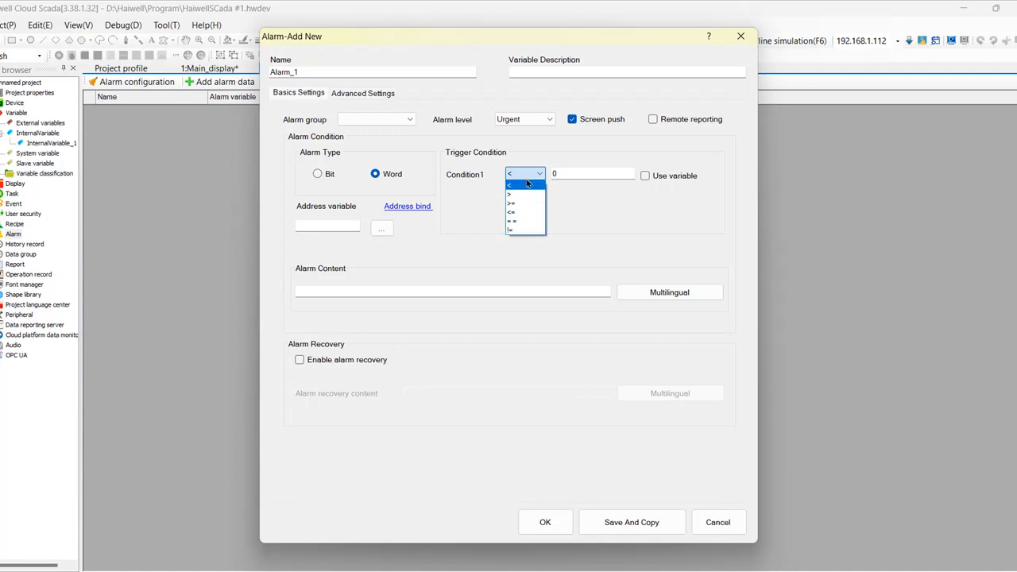
pyautogui.click(522, 184)
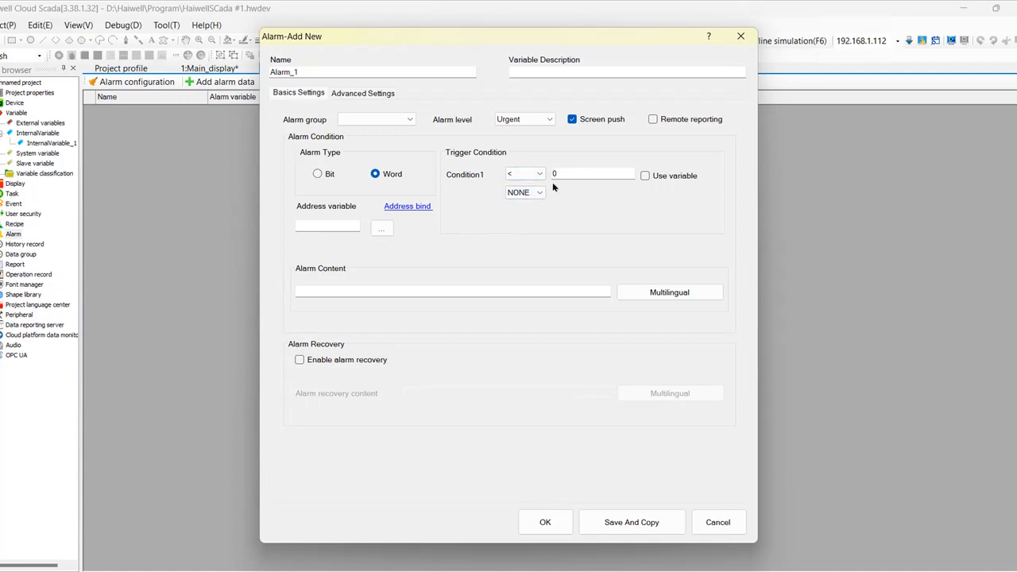
pyautogui.click(539, 193)
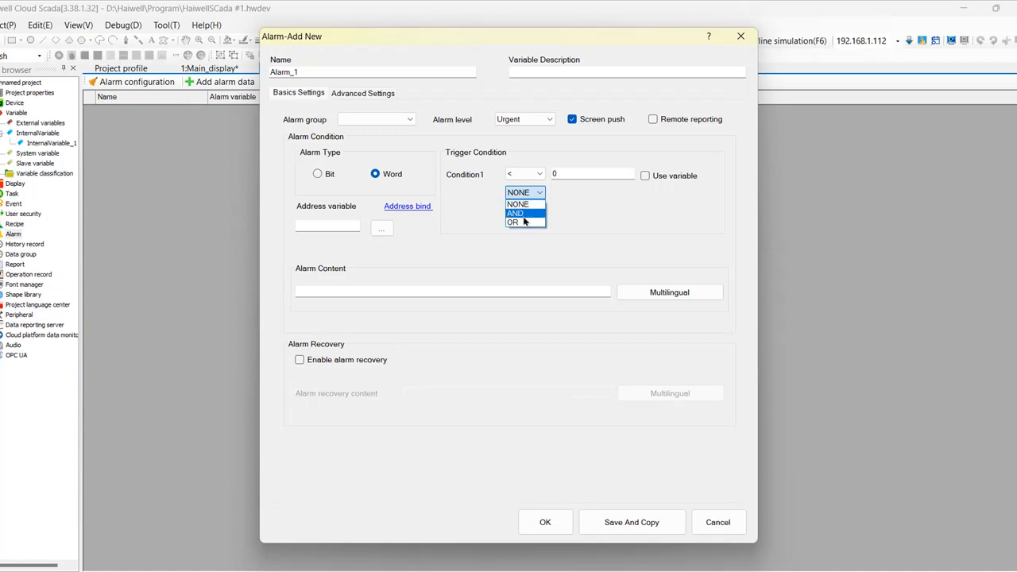
pyautogui.click(538, 203)
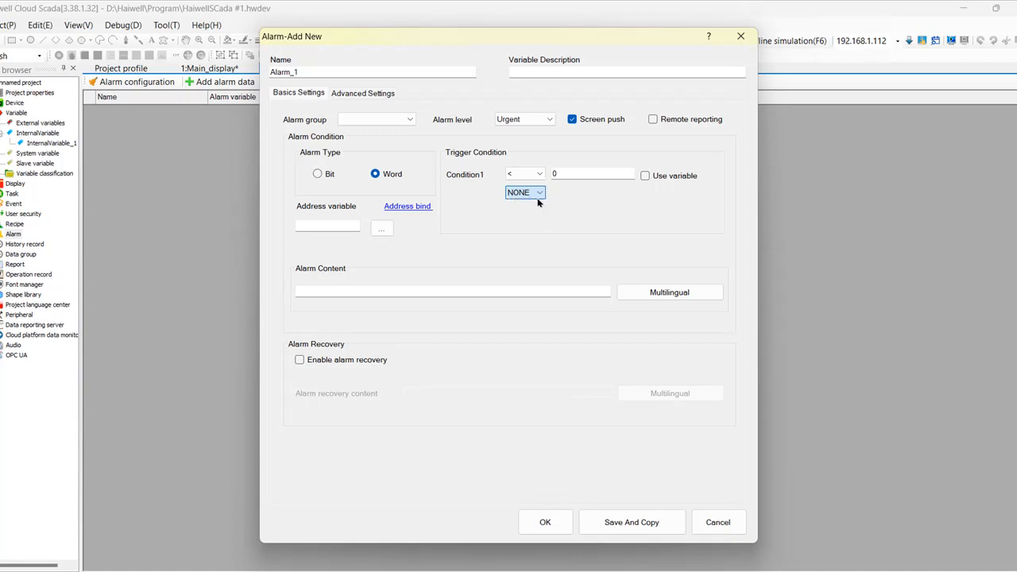
pyautogui.click(318, 174)
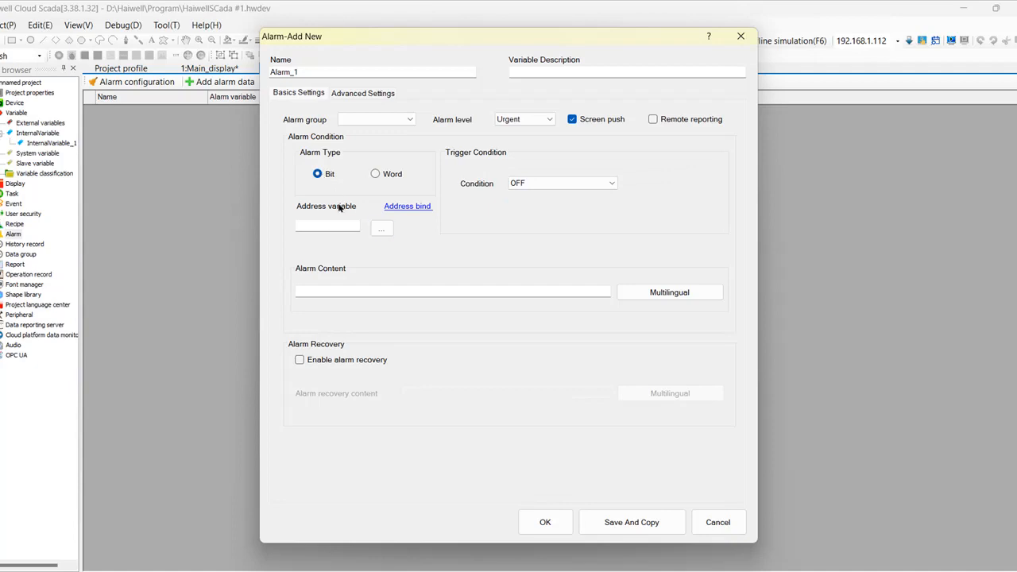
# - Assign Variable1 from the InternalVariable_1 group as the alarm's address variable
pyautogui.click(381, 229)
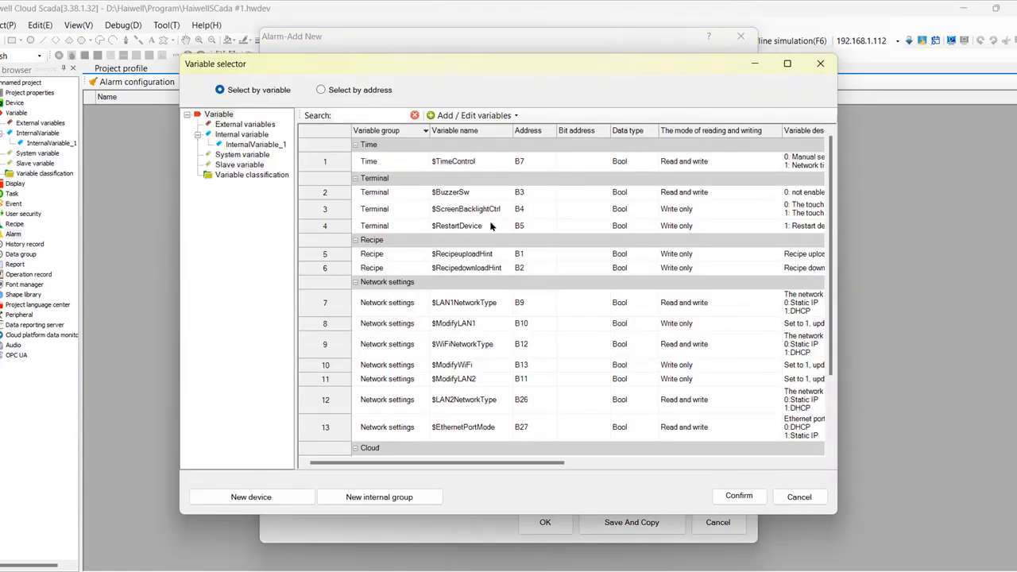
pyautogui.click(277, 146)
pyautogui.click(457, 161)
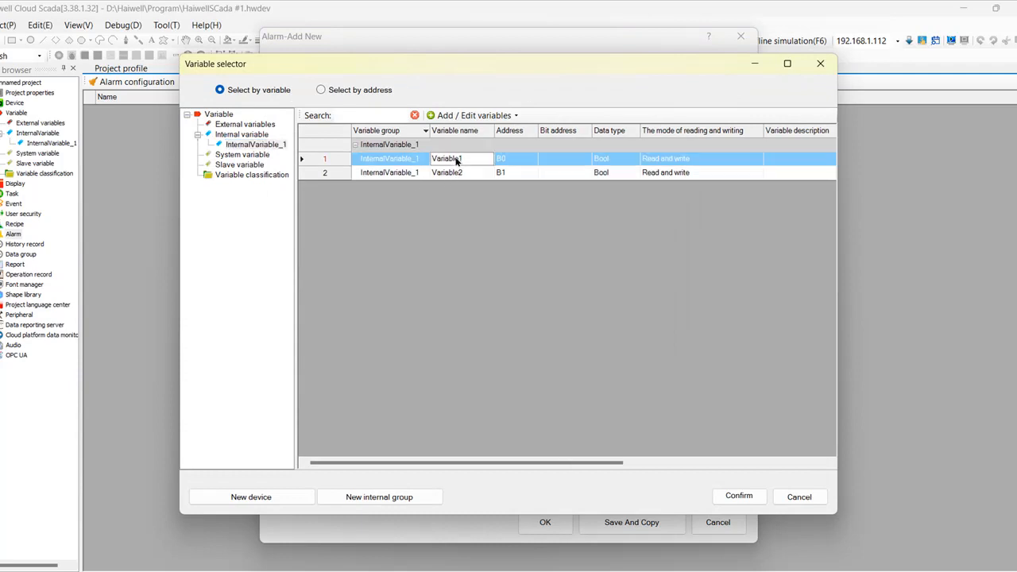
pyautogui.doubleClick(456, 161)
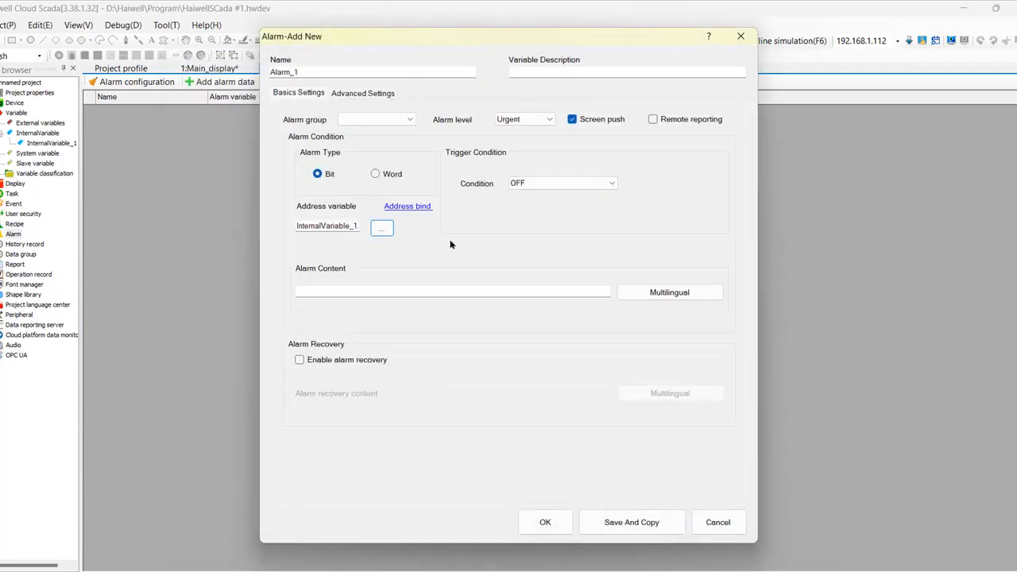
# - Enter "Low Pressure" as the alarm content
pyautogui.click(343, 289)
pyautogui.write('Low P')
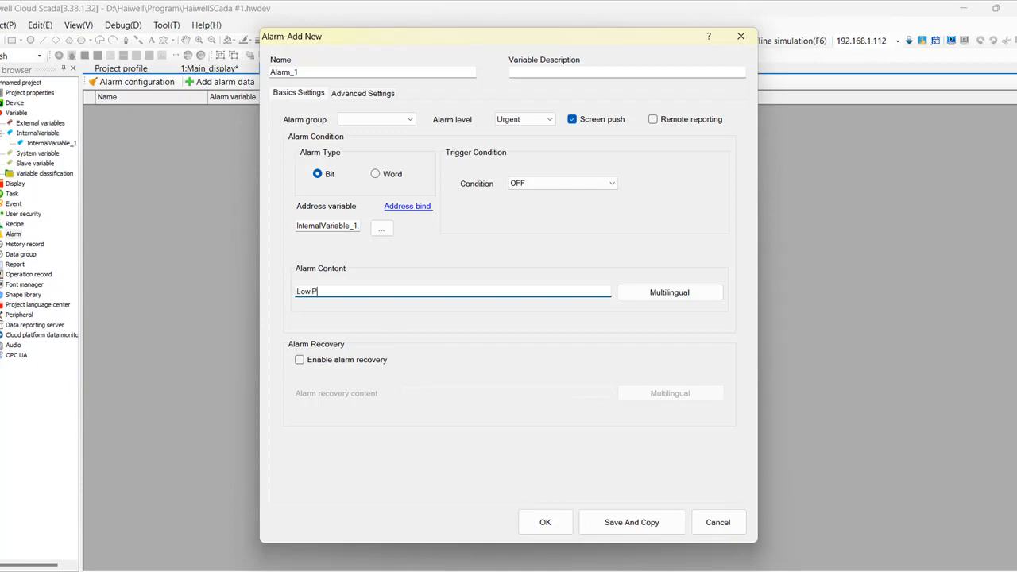
pyautogui.write('ressure')
# - Set the Low Pressure alarm's trigger condition to ON
pyautogui.click(542, 182)
pyautogui.click(536, 198)
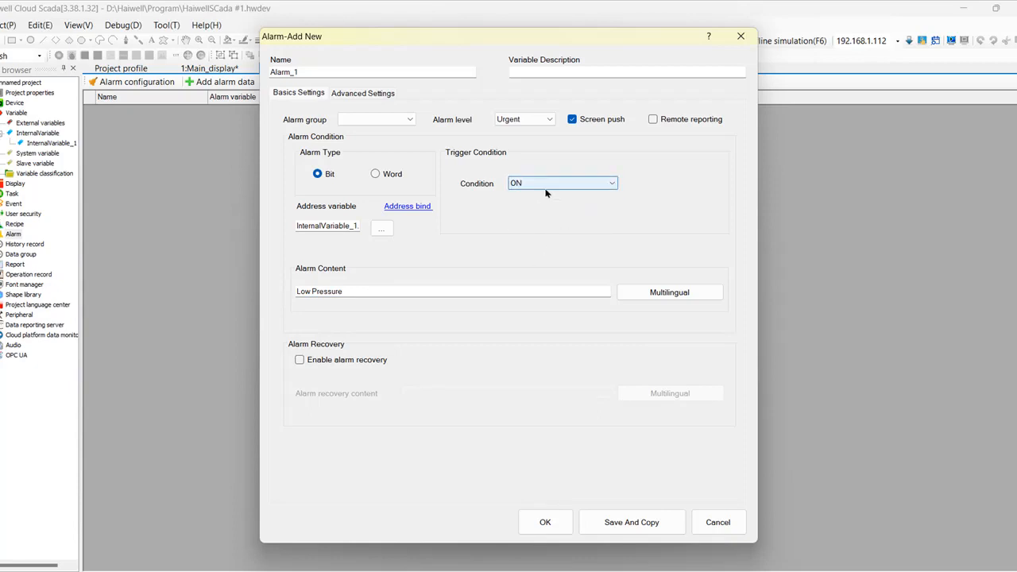
pyautogui.click(529, 183)
pyautogui.click(556, 203)
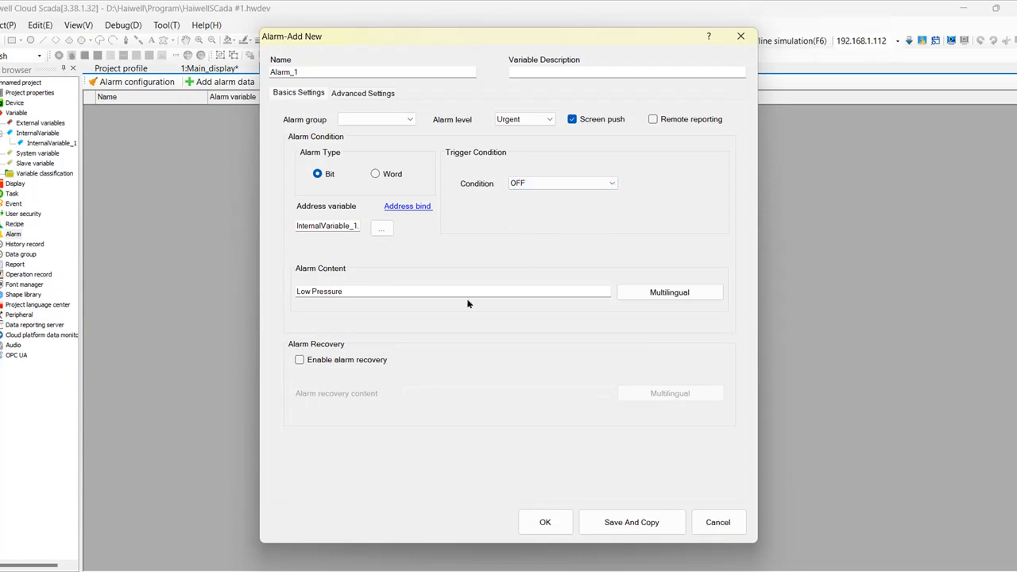
pyautogui.click(548, 185)
pyautogui.click(533, 200)
# - Try the alarm recovery option, and save the Low Pressure alarm
pyautogui.click(299, 360)
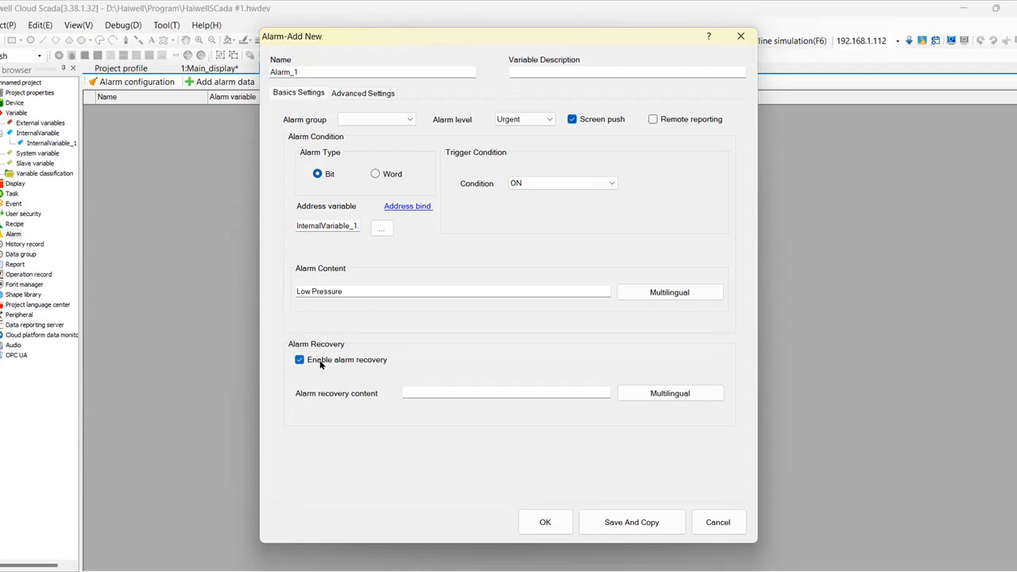
pyautogui.click(407, 392)
pyautogui.click(299, 360)
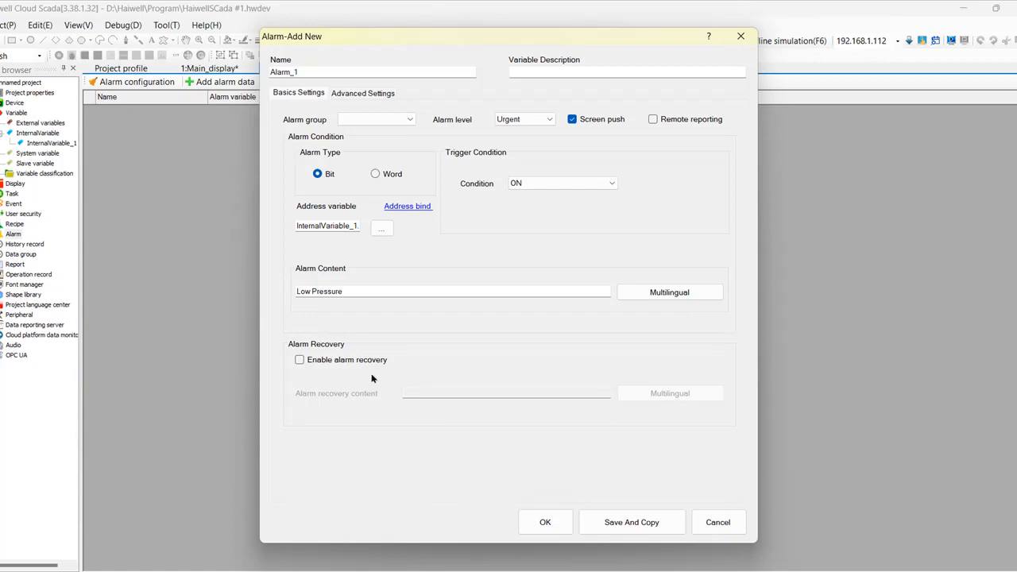
pyautogui.click(299, 362)
pyautogui.click(563, 523)
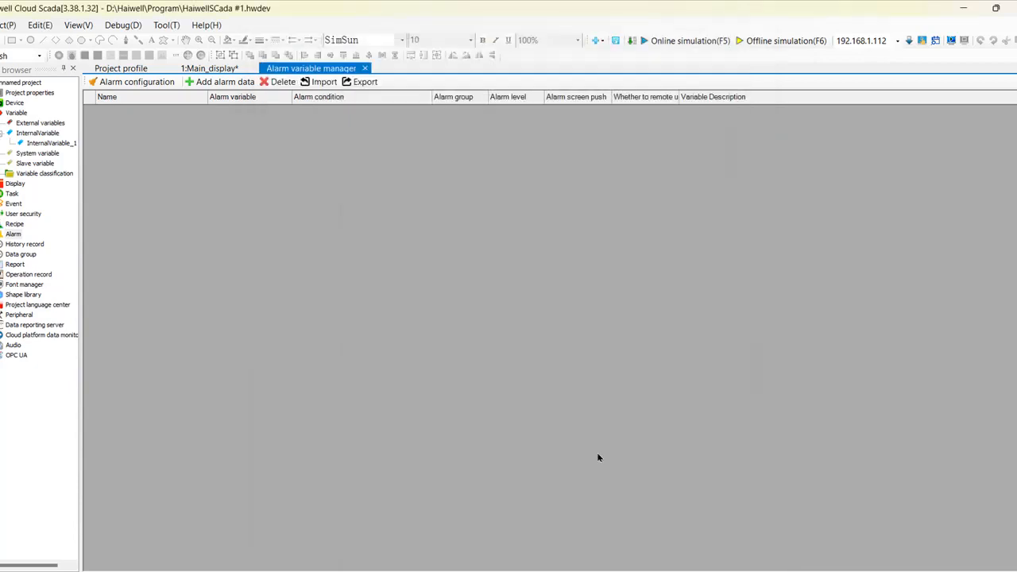
# - Add a second alarm with screen push enabled, level Urgent and trigger condition ON
pyautogui.click(224, 82)
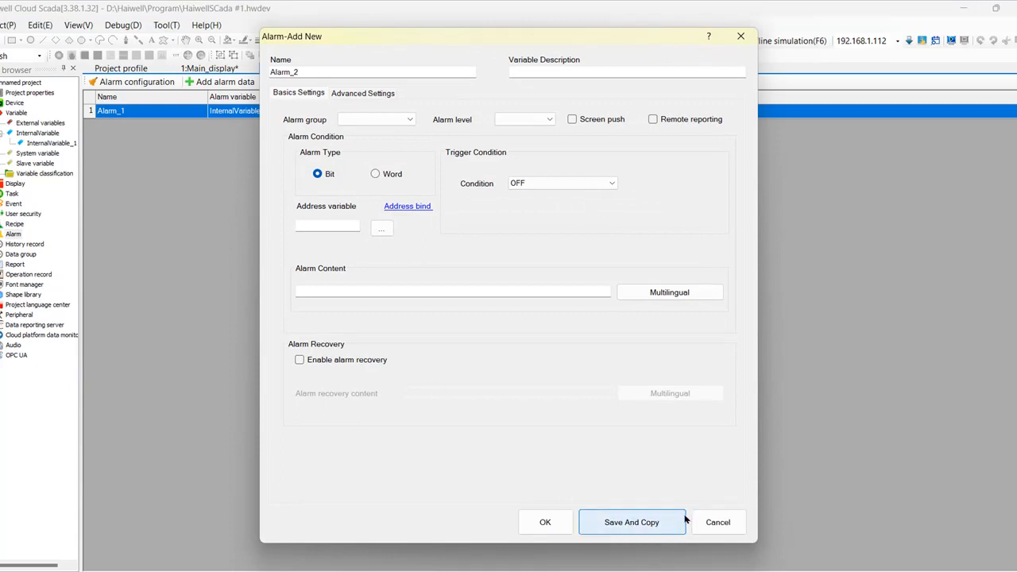
pyautogui.click(572, 119)
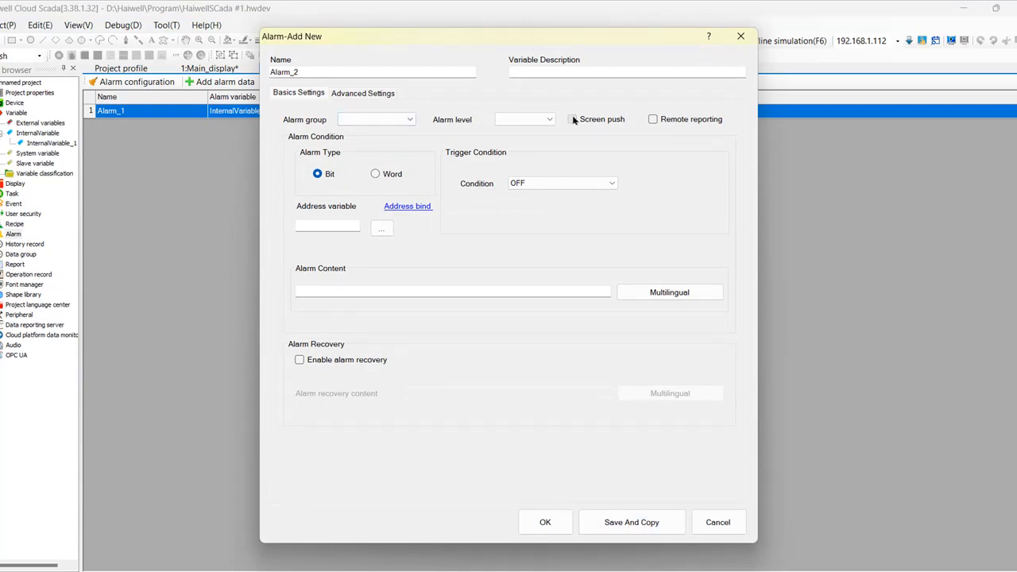
pyautogui.click(523, 119)
pyautogui.click(509, 141)
pyautogui.click(556, 183)
pyautogui.click(534, 203)
# - Assign Variable2 from InternalVariable_1 to the second alarm and set its content to "High Pressure"
pyautogui.click(383, 227)
pyautogui.click(256, 145)
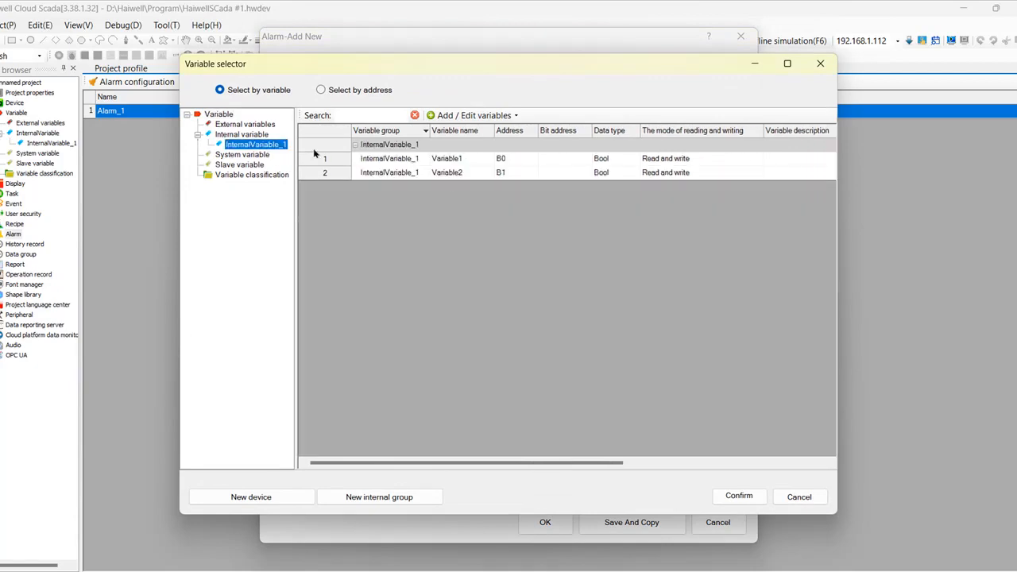
pyautogui.doubleClick(459, 175)
pyautogui.click(376, 292)
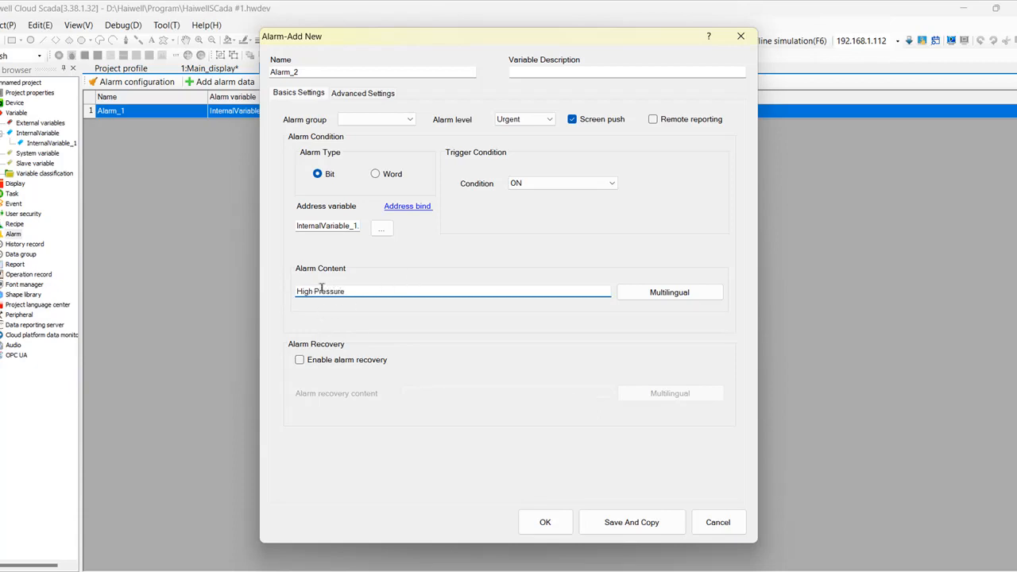
# - Examine the High Pressure alarm's multilingual content and the font choices for English, and return to the alarm's settings
pyautogui.click(685, 296)
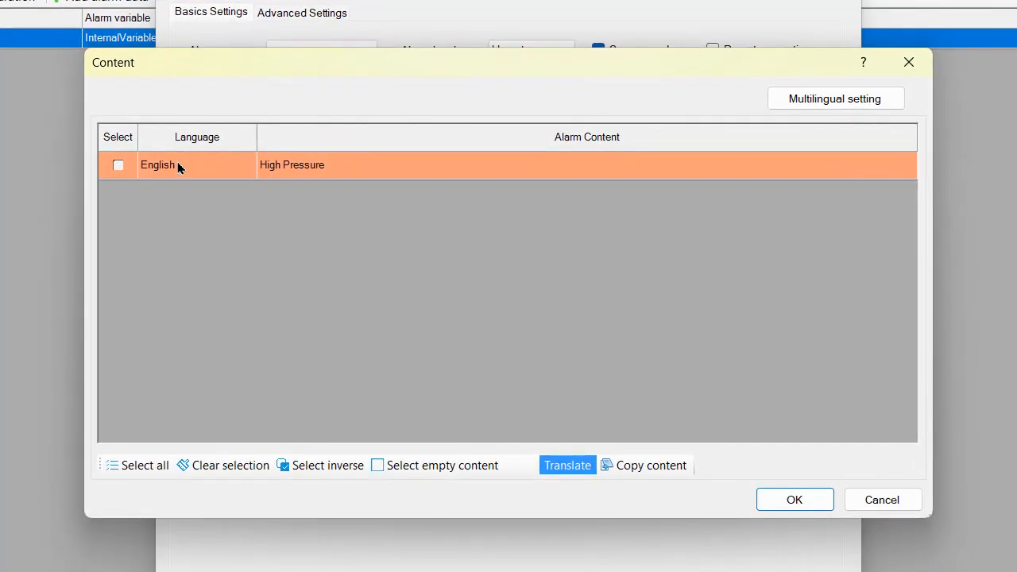
pyautogui.click(285, 202)
pyautogui.click(119, 165)
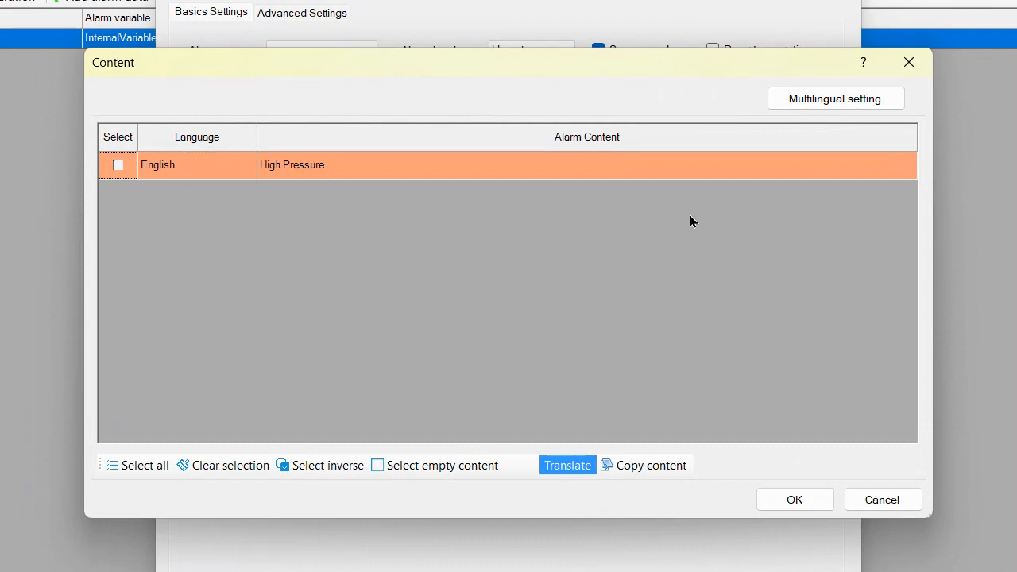
pyautogui.click(837, 99)
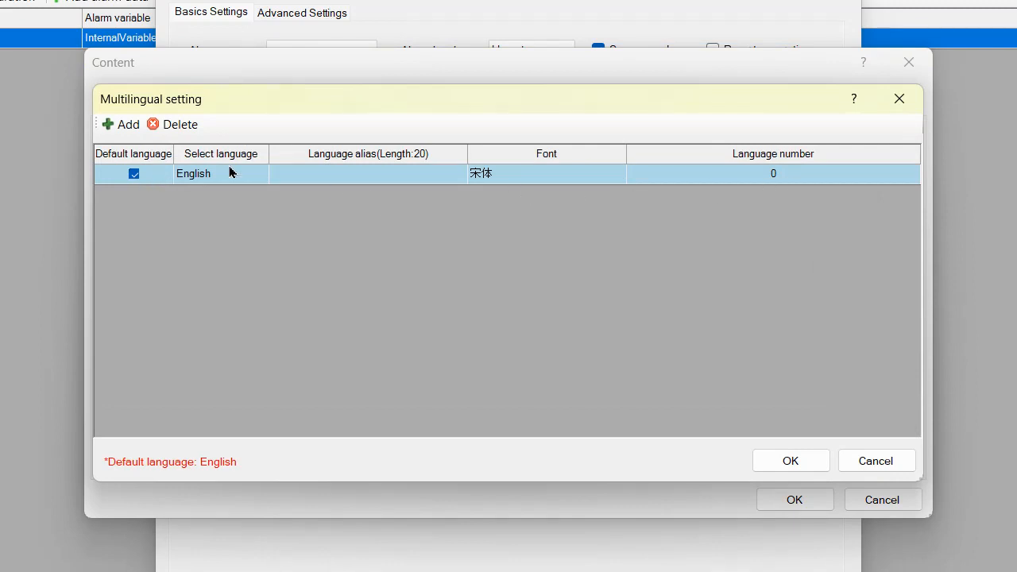
pyautogui.click(541, 174)
pyautogui.click(614, 174)
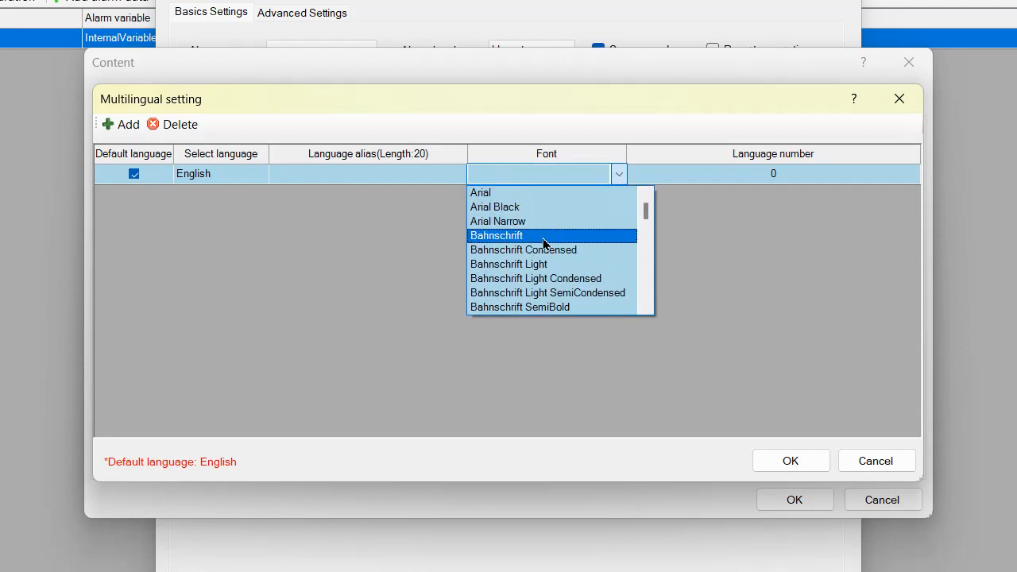
pyautogui.click(588, 420)
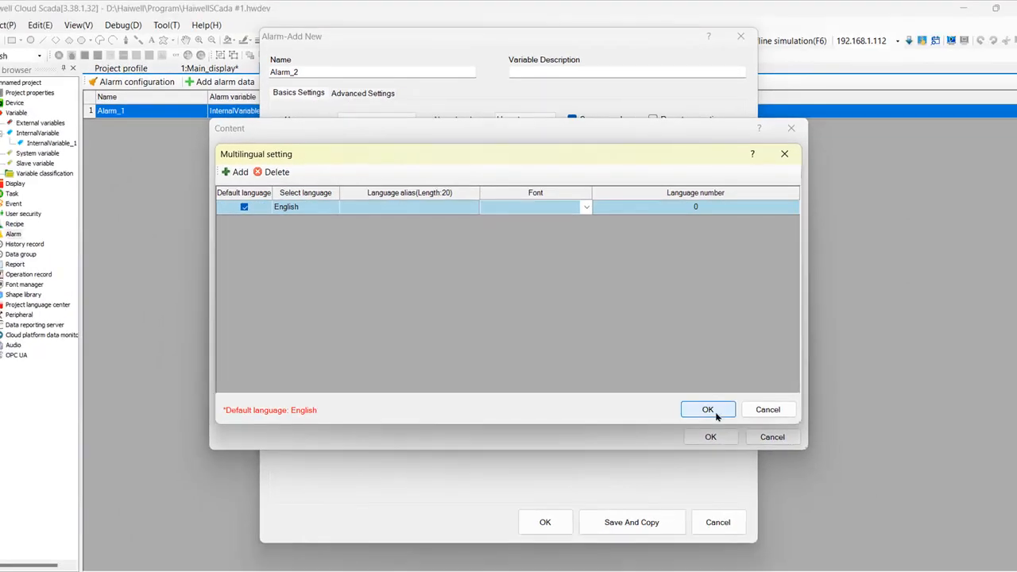
pyautogui.click(744, 432)
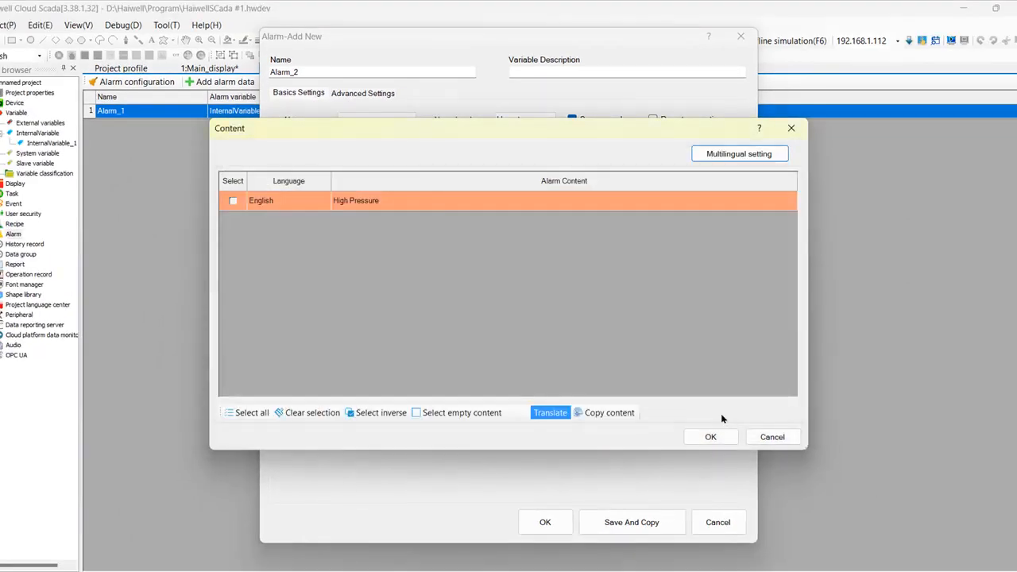
pyautogui.click(711, 436)
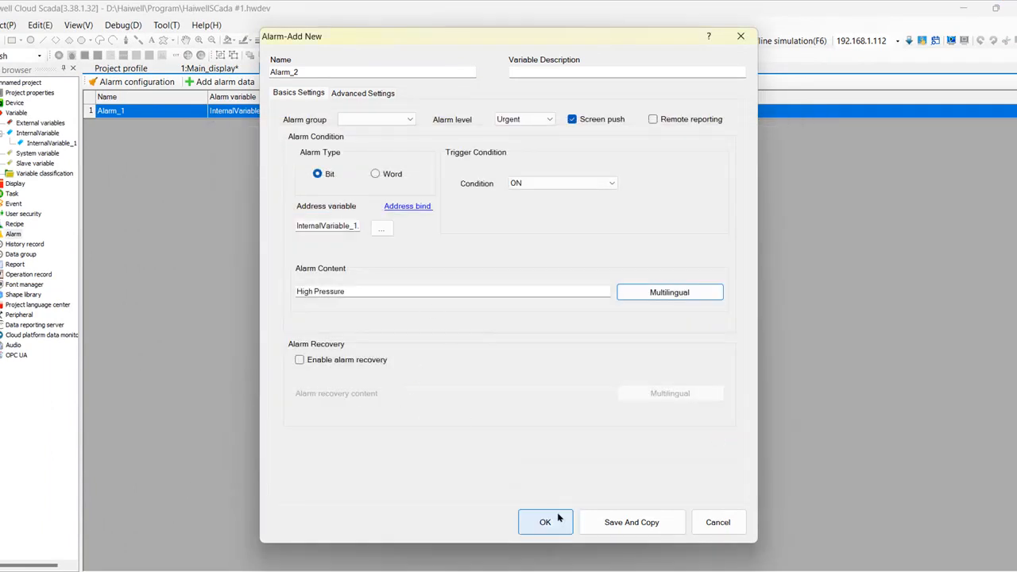
# - Save the High Pressure alarm with recovery enabled and content "Recovery High Pressure", and turn on remote reporting for both alarms
pyautogui.click(308, 362)
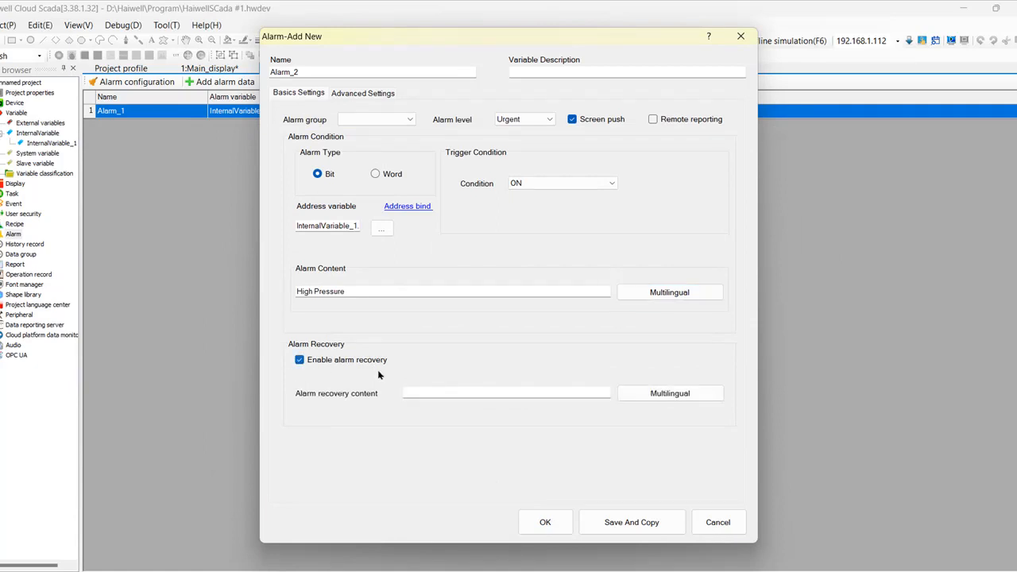
pyautogui.click(415, 389)
pyautogui.write('Recovery High Pressure')
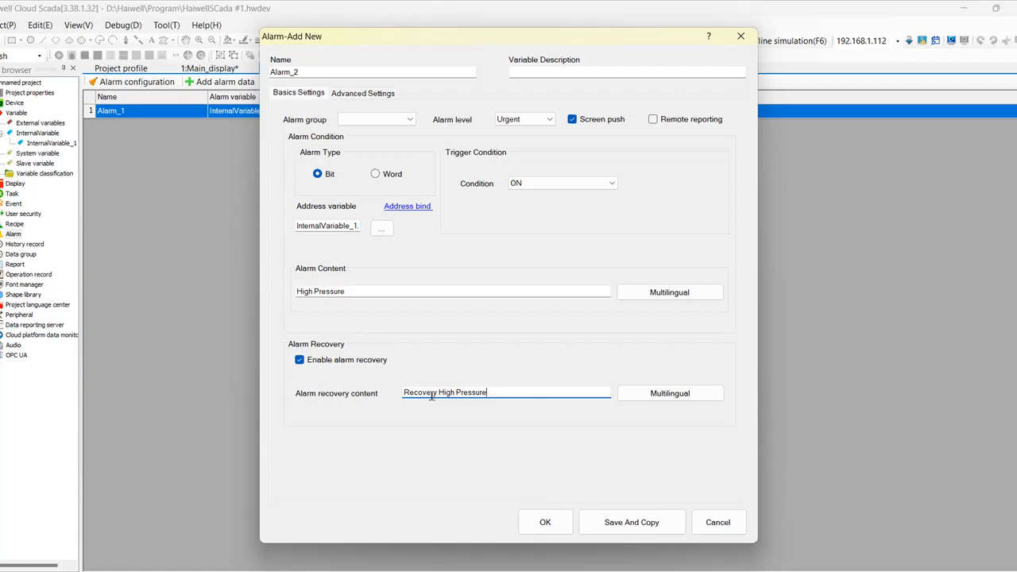
pyautogui.click(545, 522)
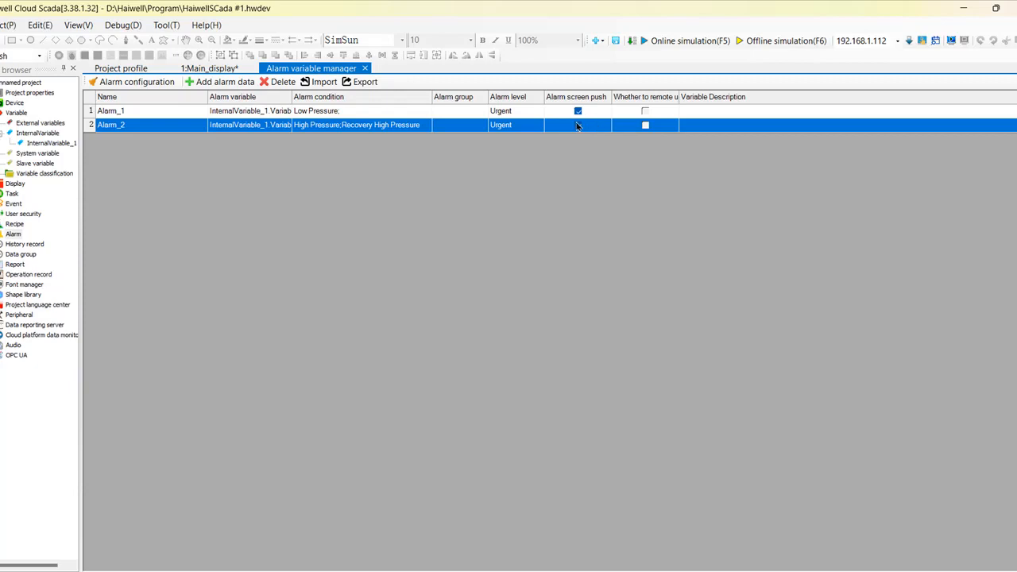
pyautogui.click(645, 111)
pyautogui.click(645, 125)
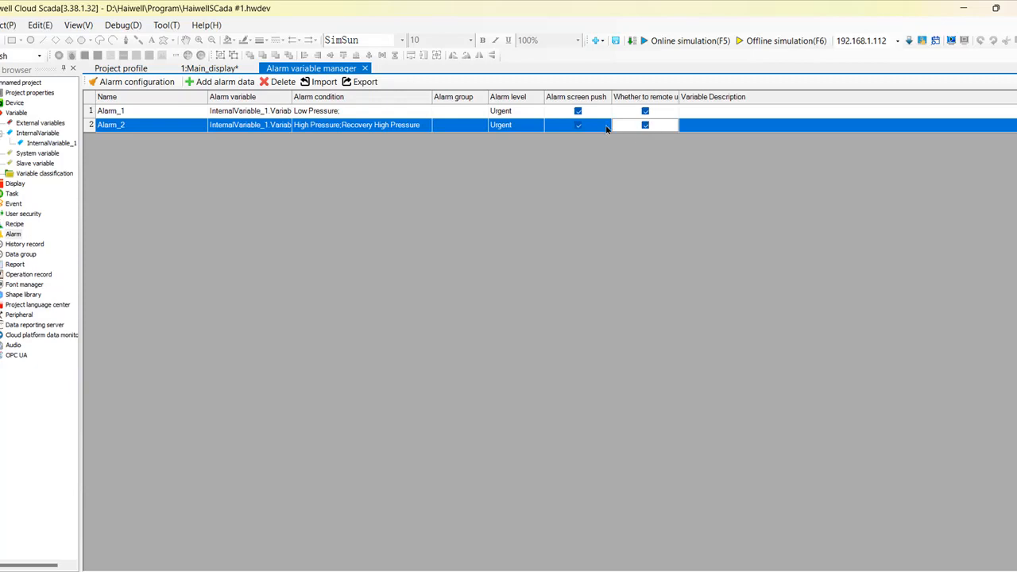
# - Place a bit switch in the upper right area of Main_display and set its write variable to InternalVariable_1.Variable1
pyautogui.click(212, 73)
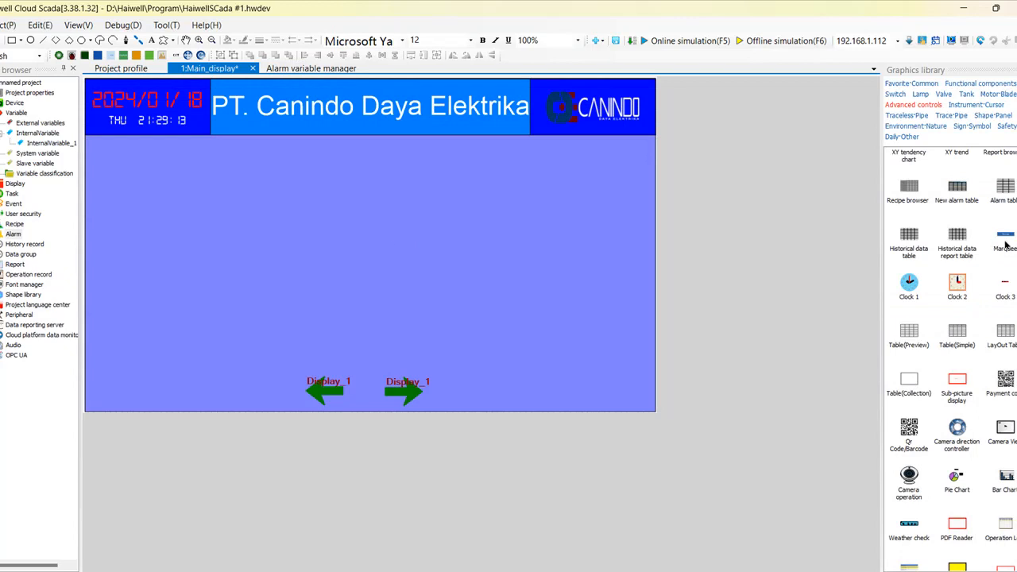
pyautogui.scroll(3, 969, 258)
pyautogui.click(932, 85)
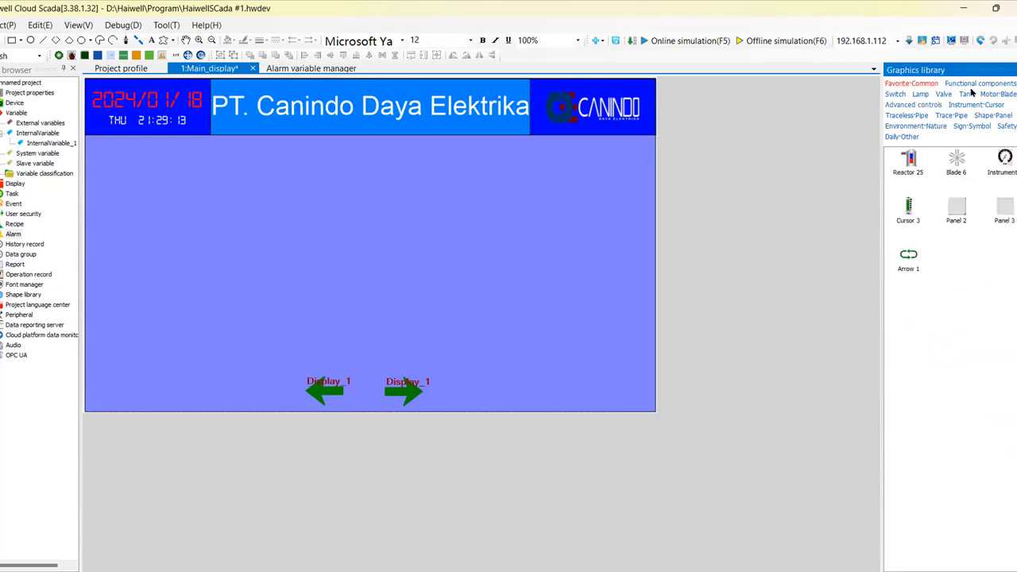
pyautogui.click(974, 85)
pyautogui.click(958, 171)
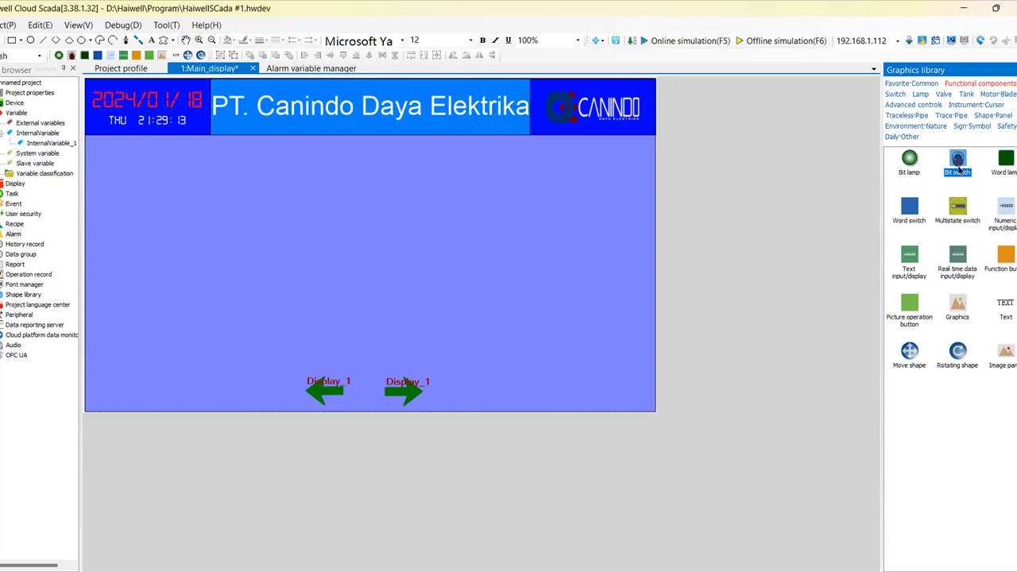
pyautogui.moveTo(960, 167); pyautogui.dragTo(600, 194)
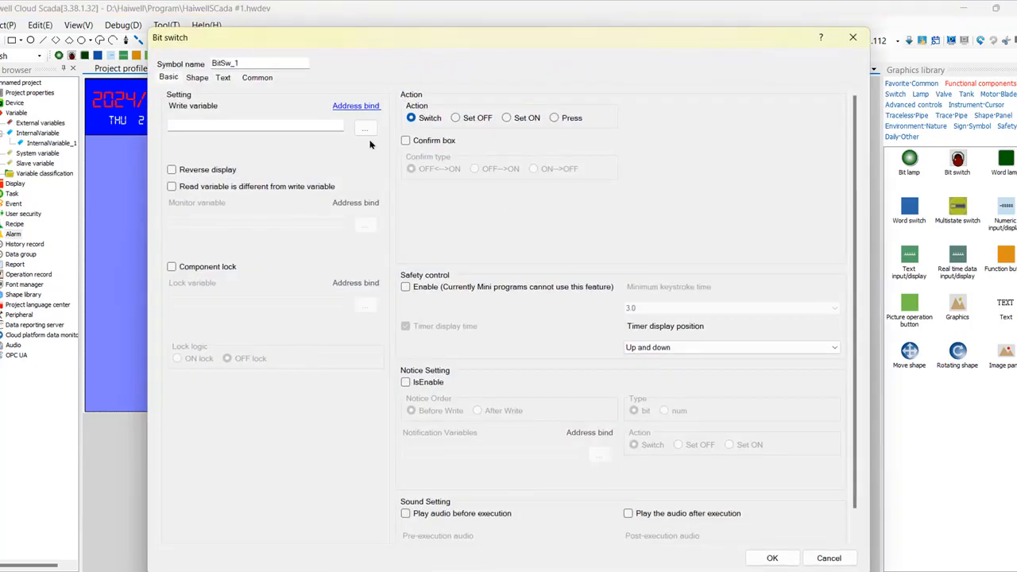
pyautogui.click(364, 128)
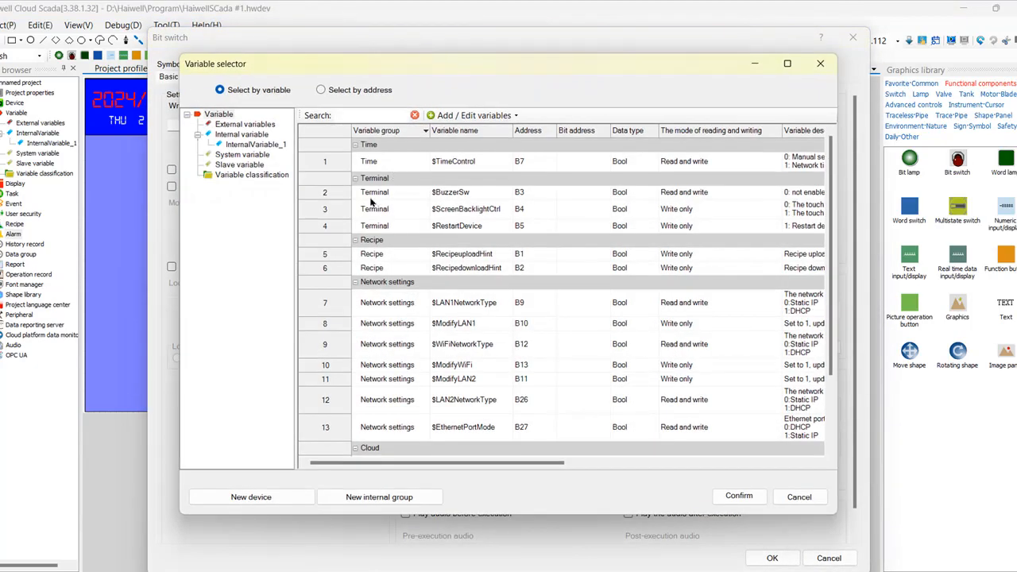
pyautogui.click(256, 145)
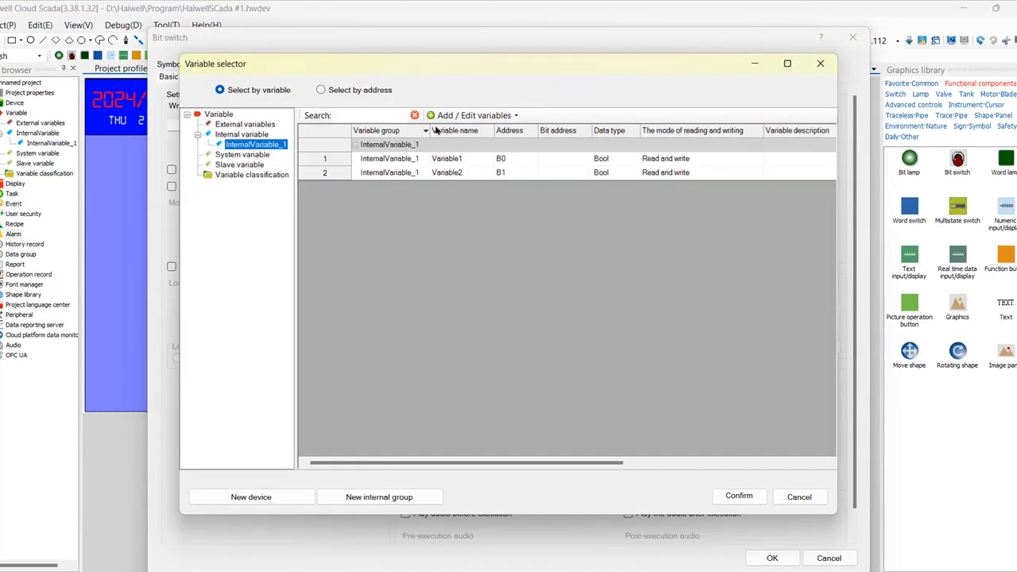
pyautogui.doubleClick(439, 165)
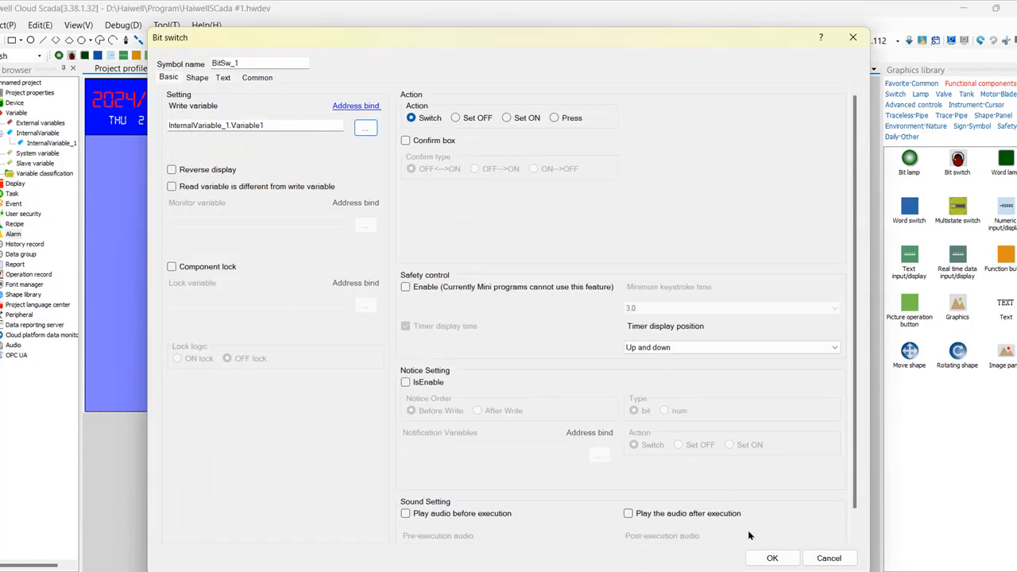
pyautogui.click(770, 556)
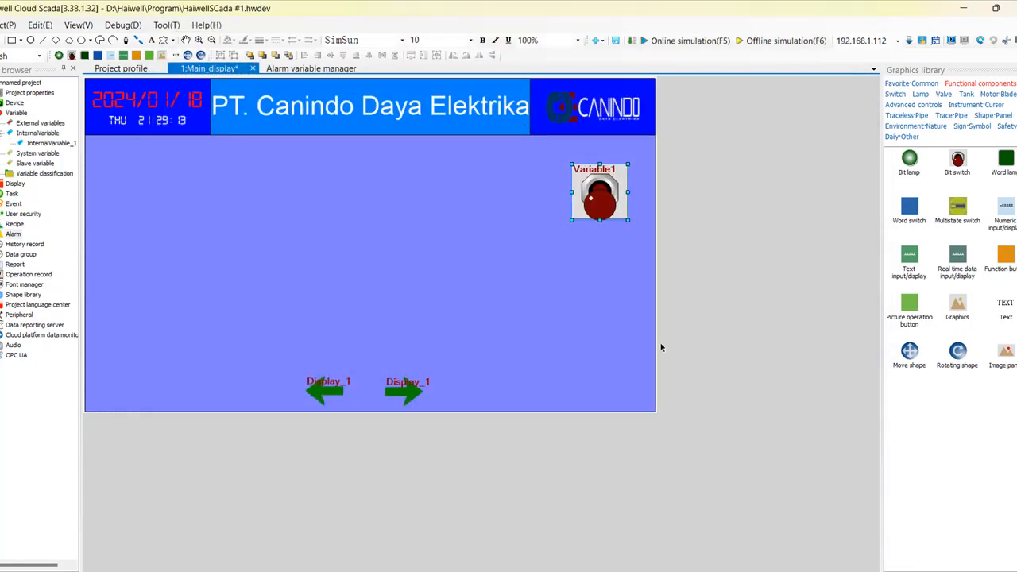
# - Duplicate the Variable1 bit switch, place the copy directly below it, and set its write variable to InternalVariable_1.Variable2
pyautogui.hotkey('ctrl', 'v')
pyautogui.moveTo(621, 221); pyautogui.dragTo(608, 272)
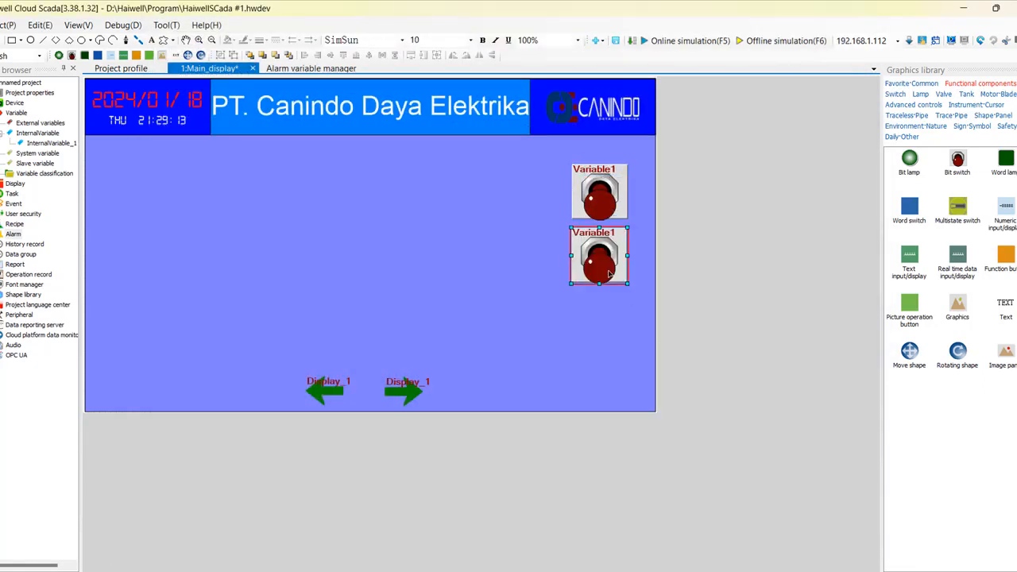
pyautogui.doubleClick(599, 256)
pyautogui.click(366, 129)
pyautogui.click(451, 173)
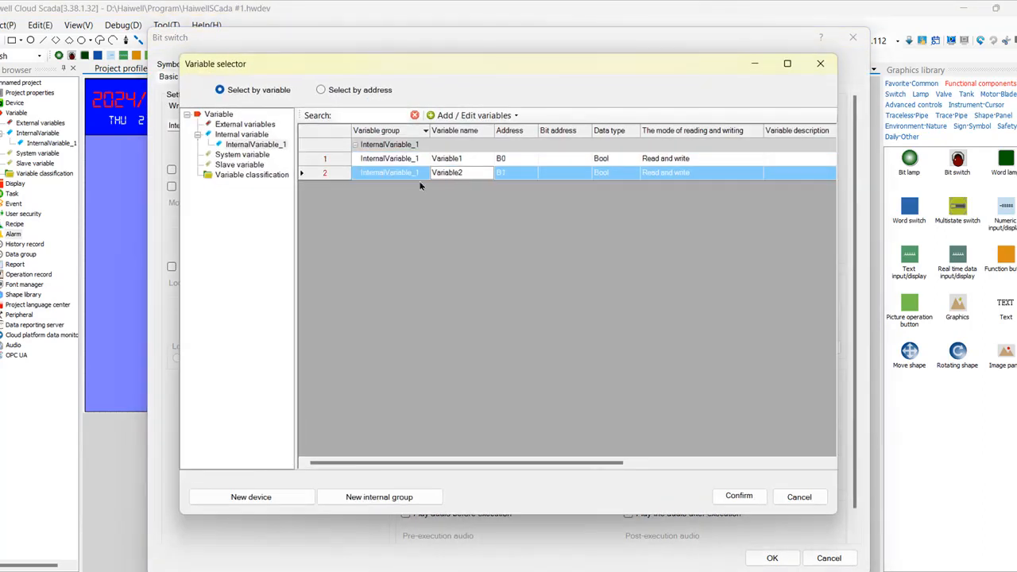
pyautogui.doubleClick(433, 174)
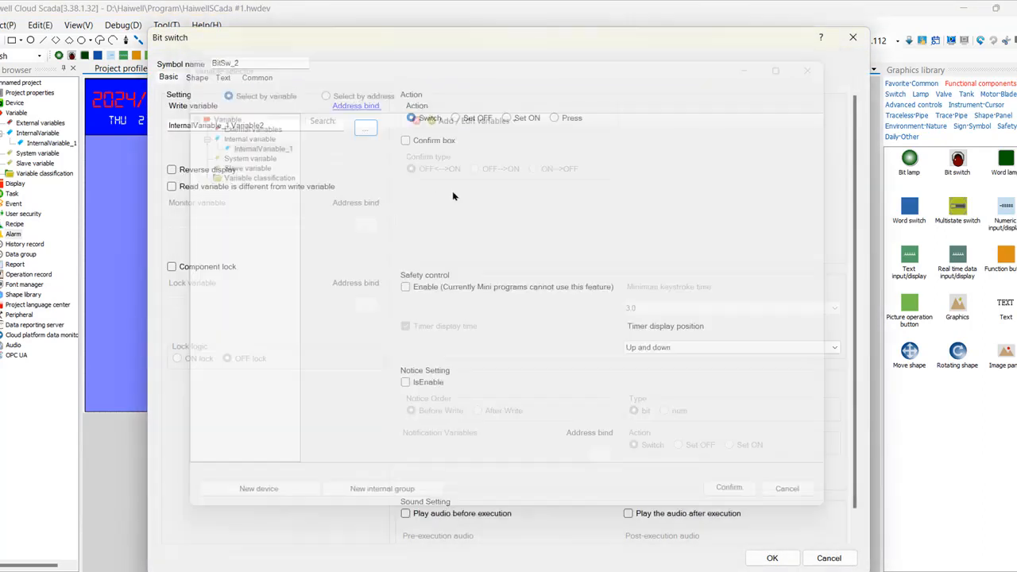
pyautogui.click(769, 559)
# - Center both bit switches on a common vertical axis and shift them slightly toward the display's right edge
pyautogui.moveTo(690, 338); pyautogui.dragTo(545, 151)
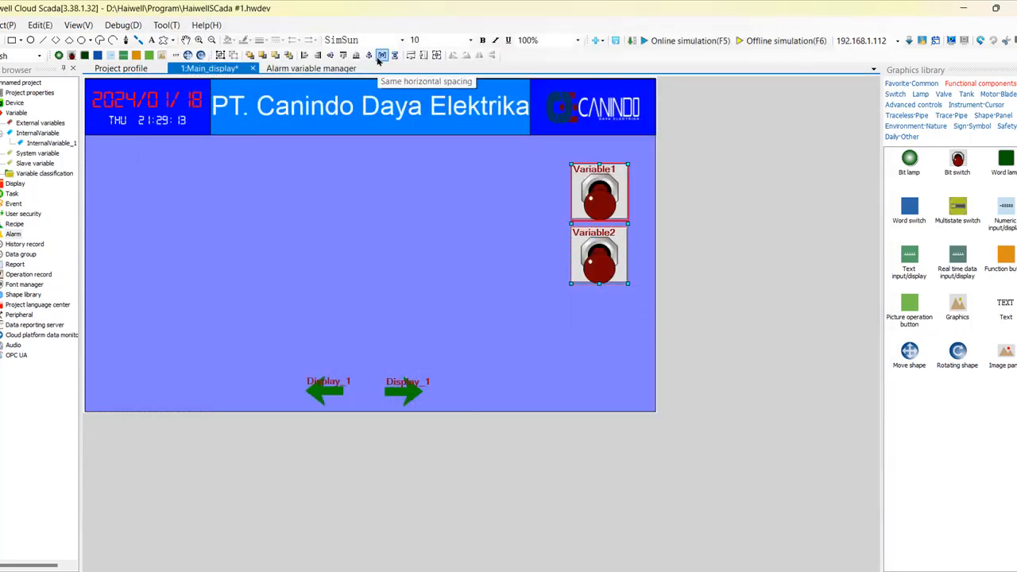
pyautogui.click(370, 57)
pyautogui.press('Right')
pyautogui.press('Right')
pyautogui.press('Right')
pyautogui.press('Right')
pyautogui.press('Right')
pyautogui.press('Right')
pyautogui.press('Right')
pyautogui.press('Right')
pyautogui.press('Right')
pyautogui.press('Right')
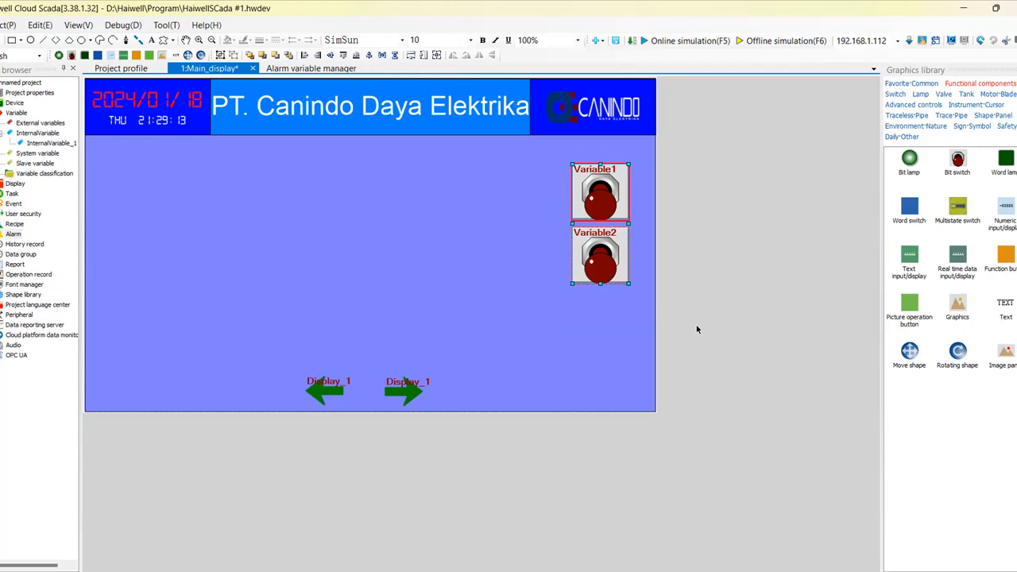
pyautogui.press('Right')
pyautogui.press('Right')
pyautogui.press('Right')
pyautogui.press('Right')
pyautogui.press('Right')
pyautogui.press('Right')
pyautogui.press('Right')
pyautogui.press('Right')
pyautogui.press('Right')
pyautogui.press('Right')
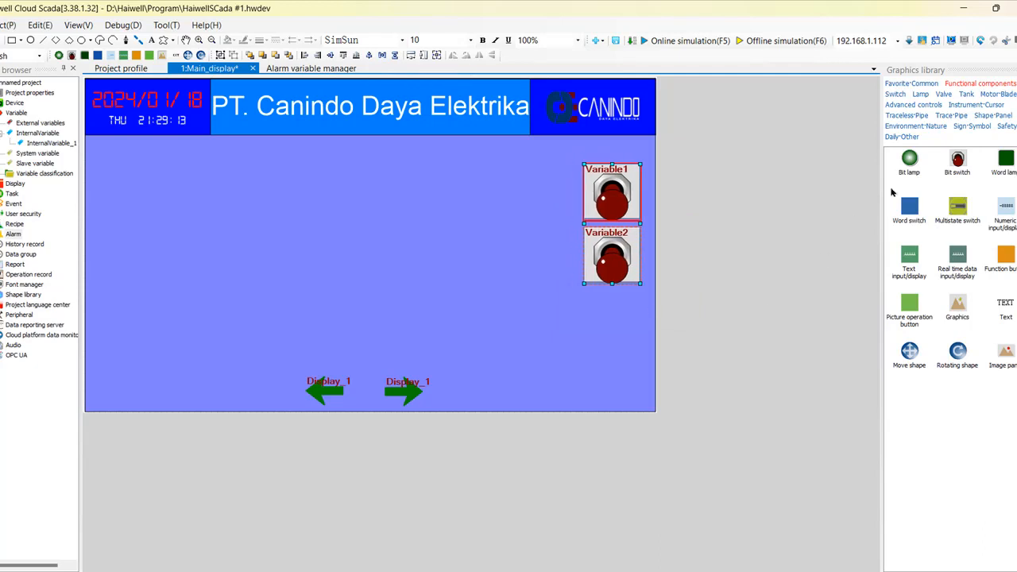
# - Place a New alarm table beside the switches on Main_display, widen it almost to the switches and extend its lower edge slightly
pyautogui.click(921, 108)
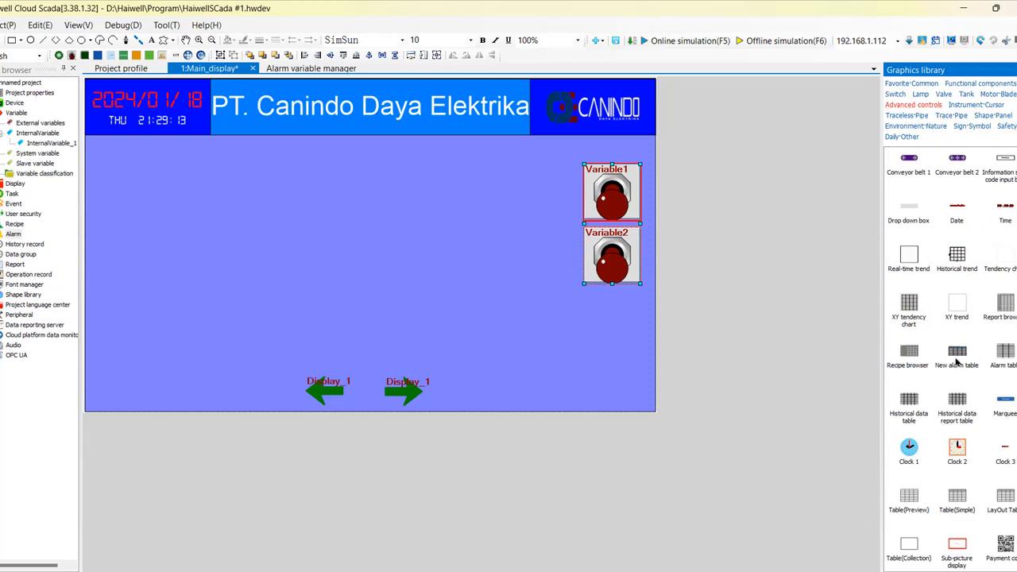
pyautogui.click(957, 359)
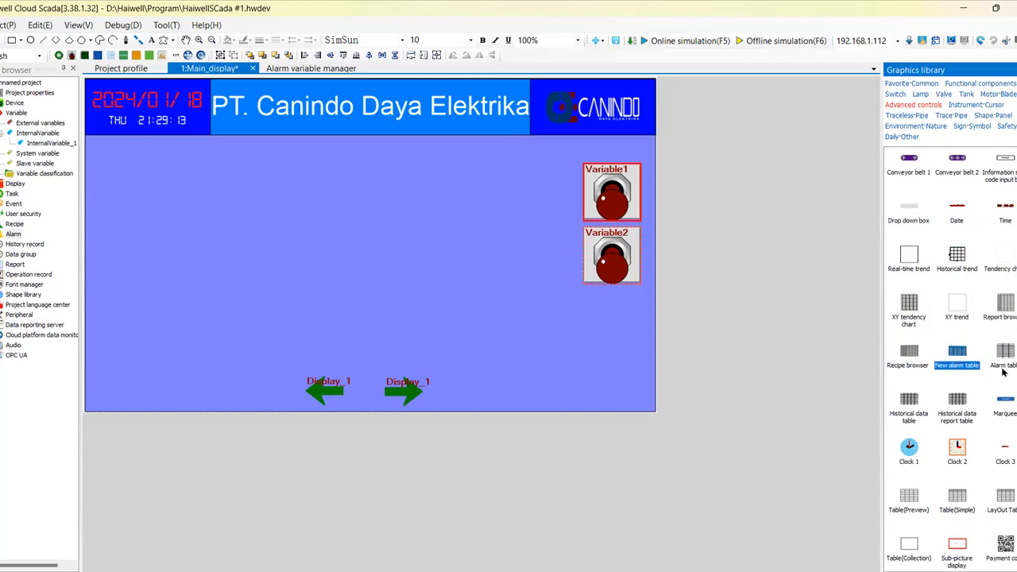
pyautogui.click(1013, 379)
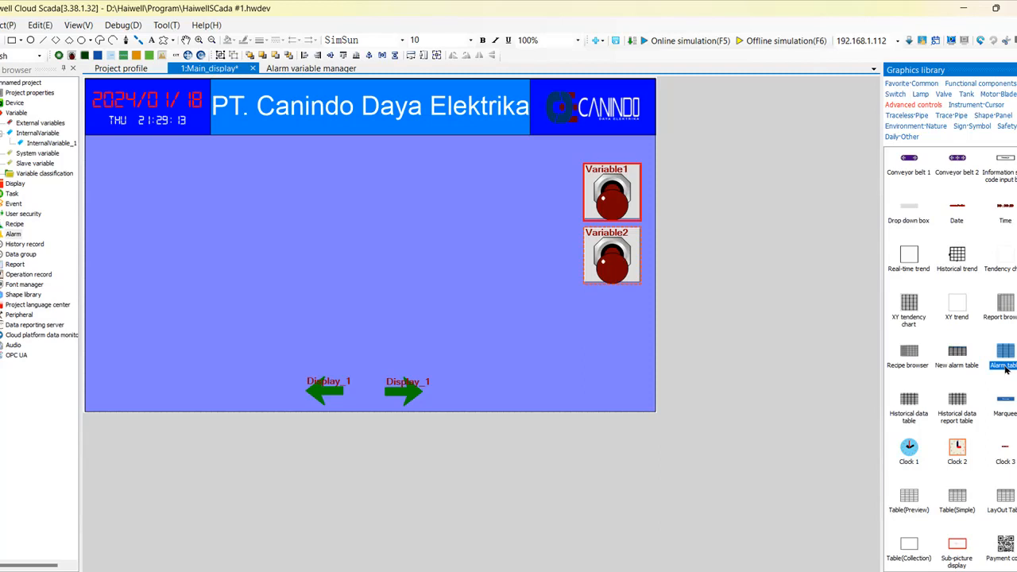
pyautogui.click(956, 364)
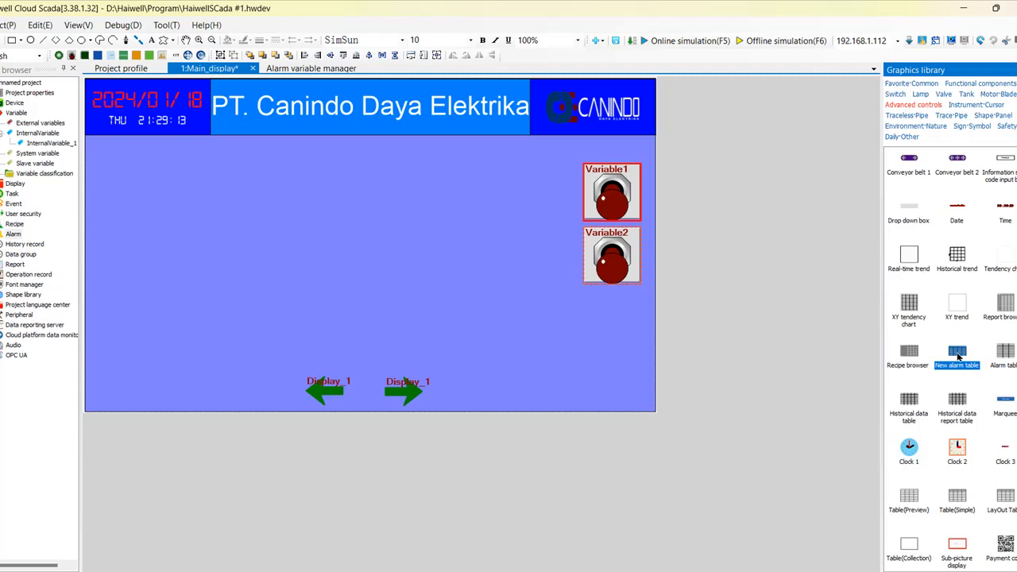
pyautogui.moveTo(958, 357); pyautogui.dragTo(289, 222)
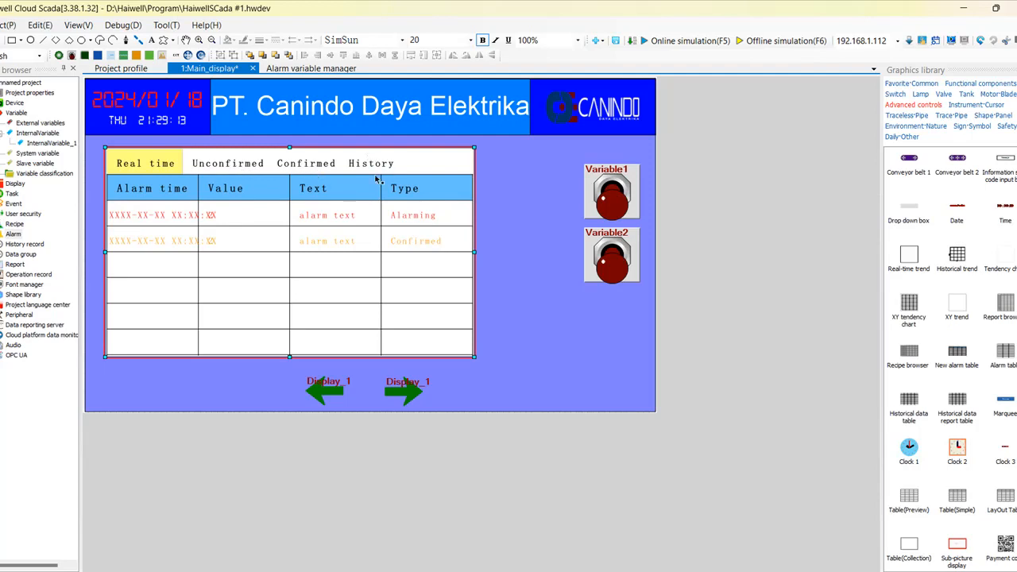
pyautogui.moveTo(474, 252); pyautogui.dragTo(571, 267)
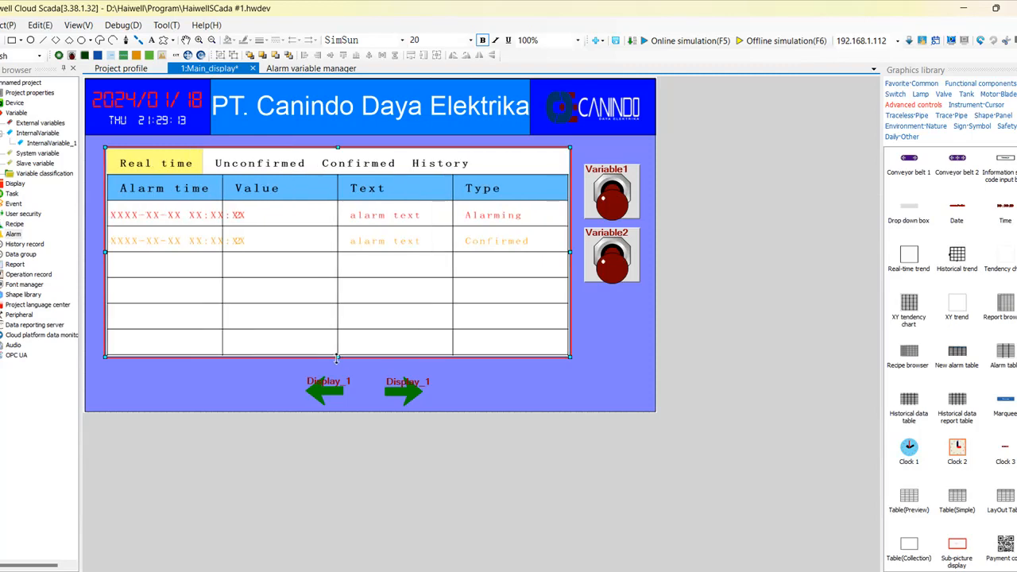
pyautogui.moveTo(340, 368); pyautogui.dragTo(341, 366)
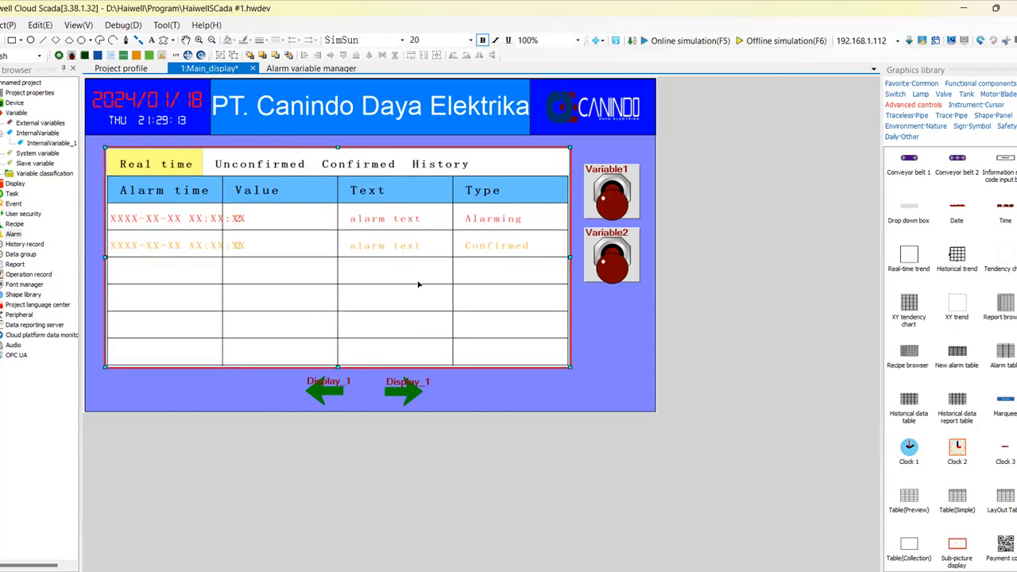
# - Try the Single table style for the alarm table, return to Multiple table switching, and review its content, scrollbar and alarm level settings
pyautogui.doubleClick(463, 300)
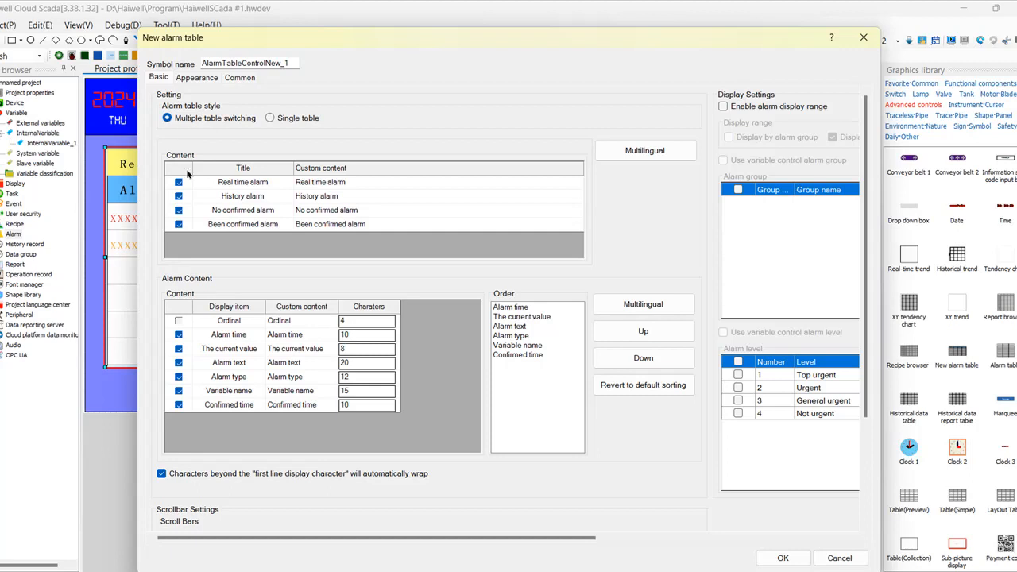
pyautogui.click(271, 118)
pyautogui.click(169, 119)
pyautogui.scroll(-3, 282, 488)
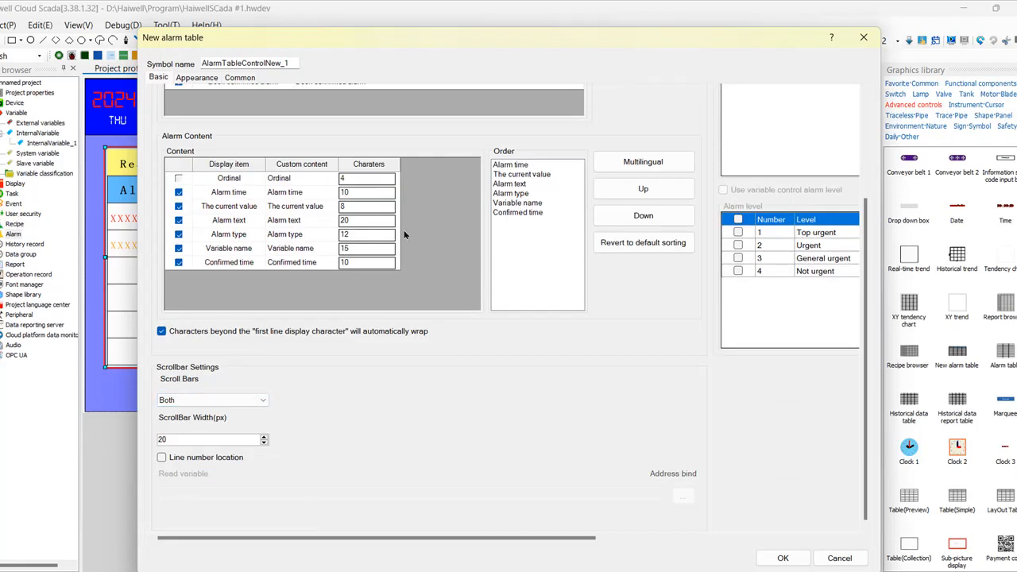
pyautogui.moveTo(468, 538); pyautogui.dragTo(751, 532)
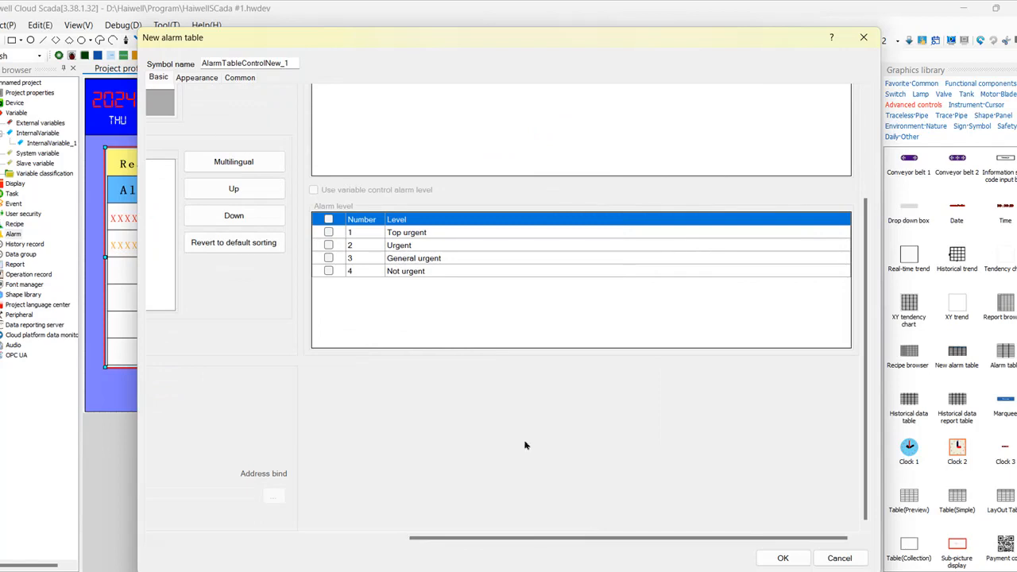
# - Try enabling the alarm display range, disable it again, and accept the alarm table's settings
pyautogui.scroll(3, 509, 349)
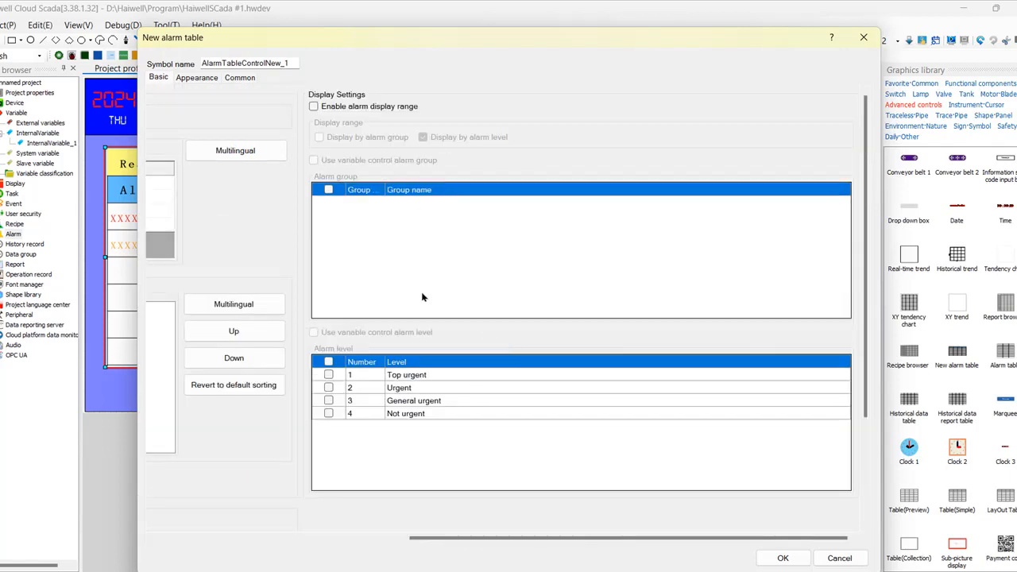
pyautogui.click(315, 106)
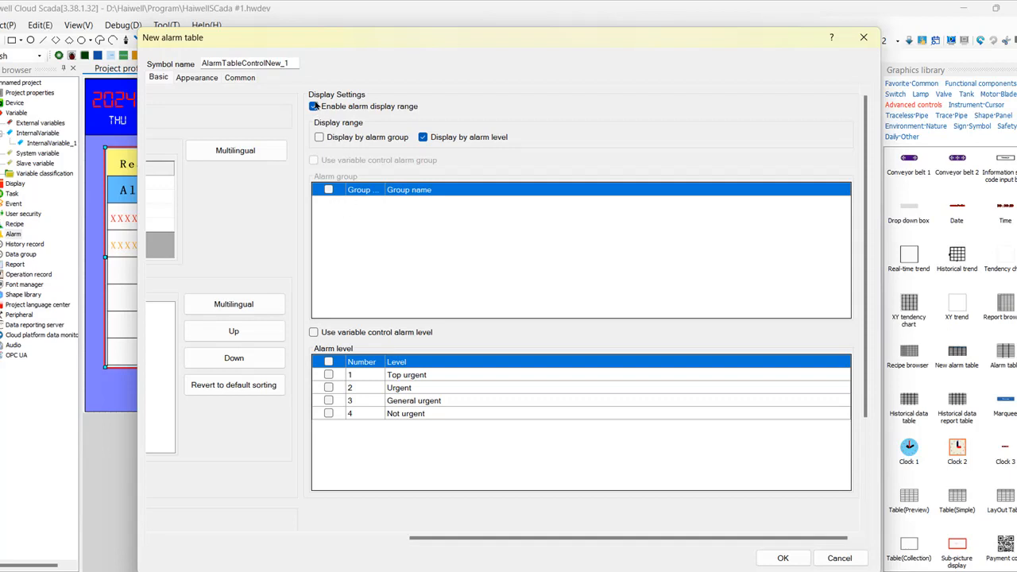
pyautogui.click(314, 105)
pyautogui.moveTo(795, 538); pyautogui.dragTo(528, 545)
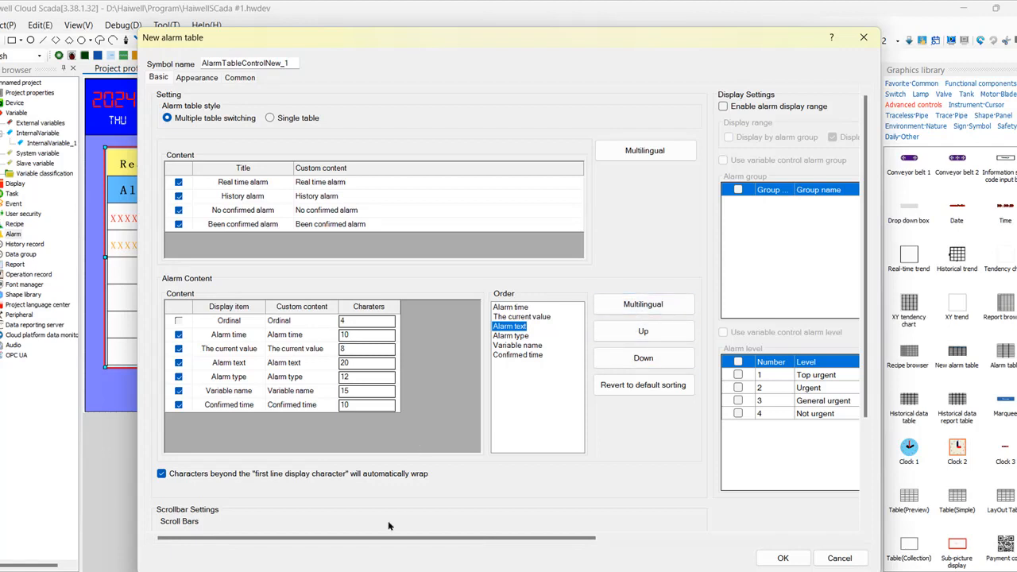
pyautogui.moveTo(379, 537); pyautogui.dragTo(538, 538)
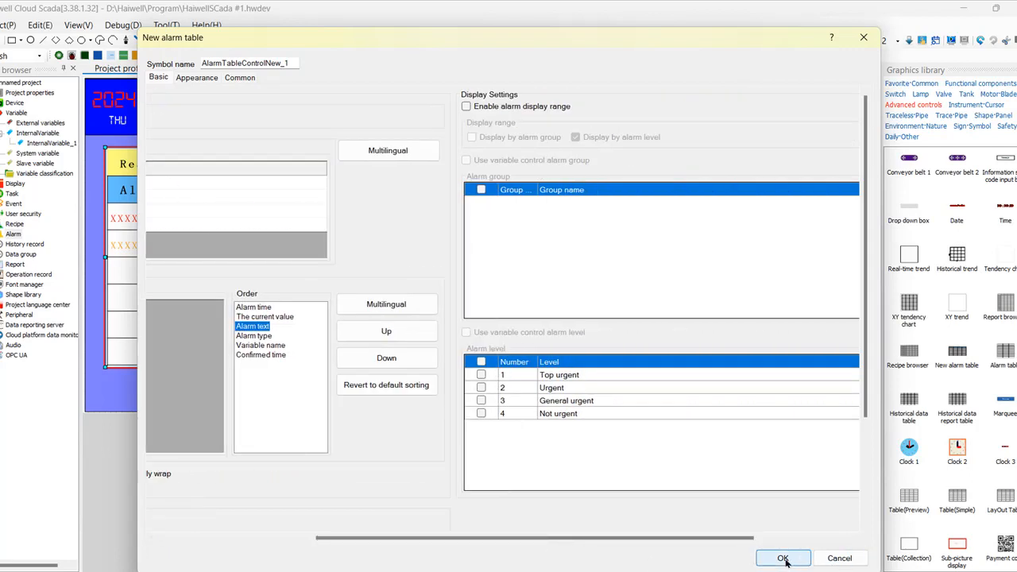
pyautogui.click(783, 559)
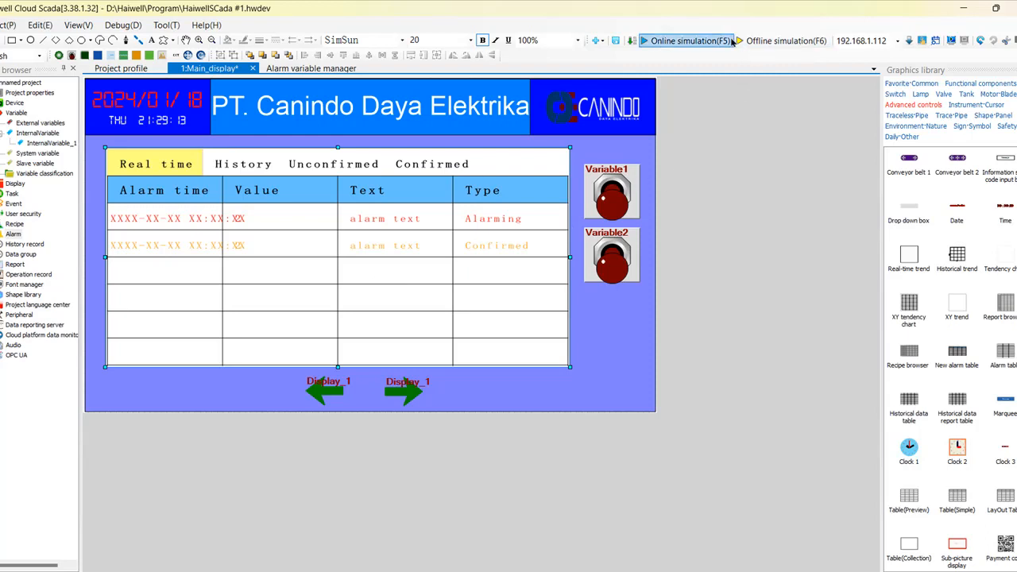
# - Start the online simulation of the project without reserving any recipes, users or records
pyautogui.click(684, 40)
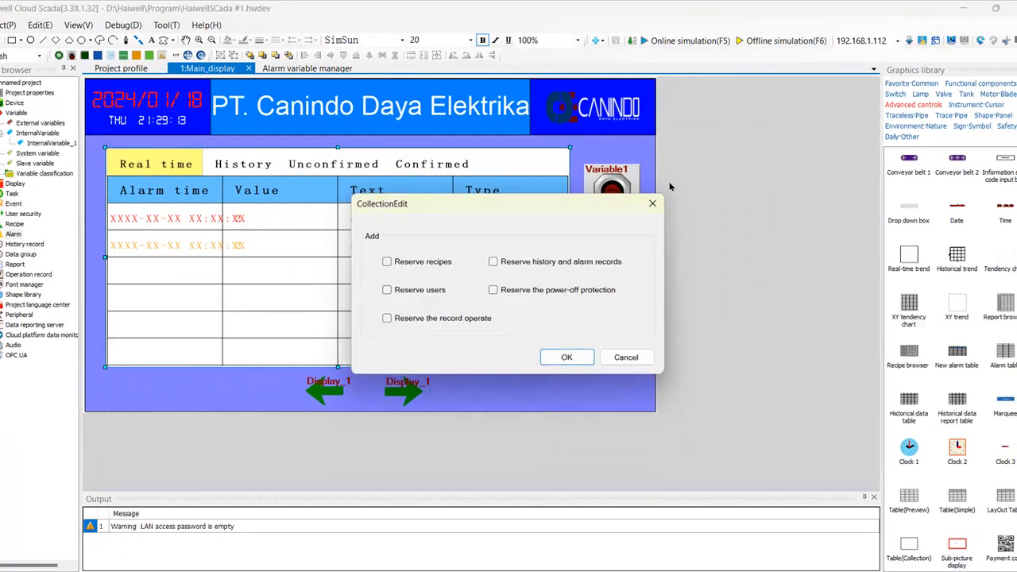
pyautogui.click(586, 361)
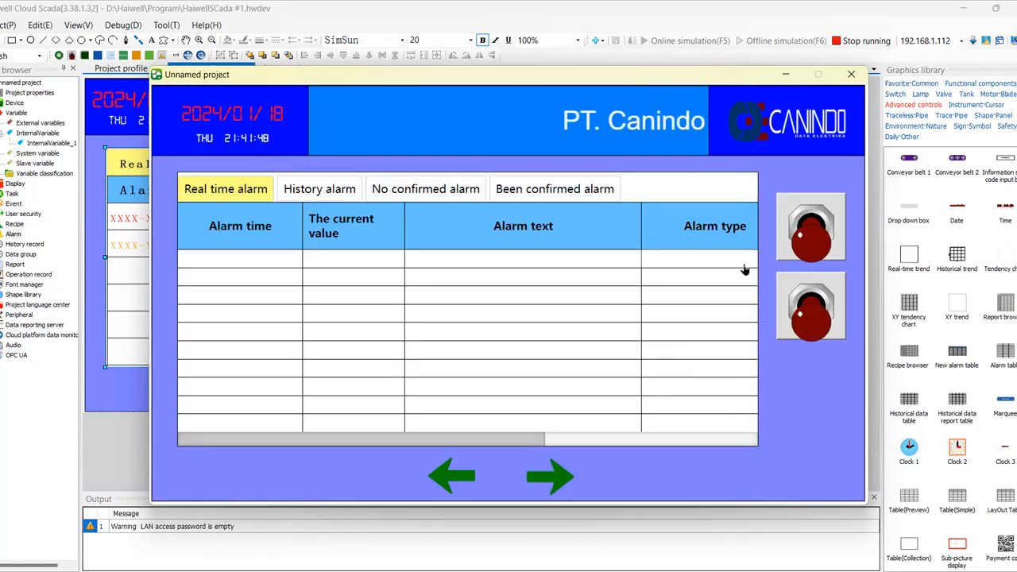
# - Trigger and reset the Low Pressure alarm with the upper switch, checking its entry across the history, unconfirmed, confirmed and real-time alarm lists
pyautogui.click(818, 248)
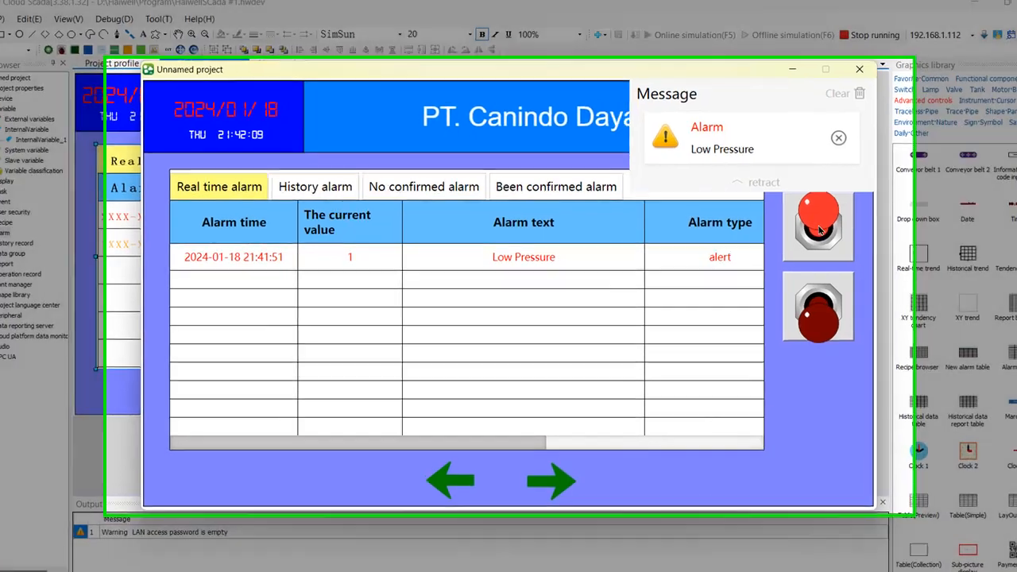
pyautogui.click(809, 238)
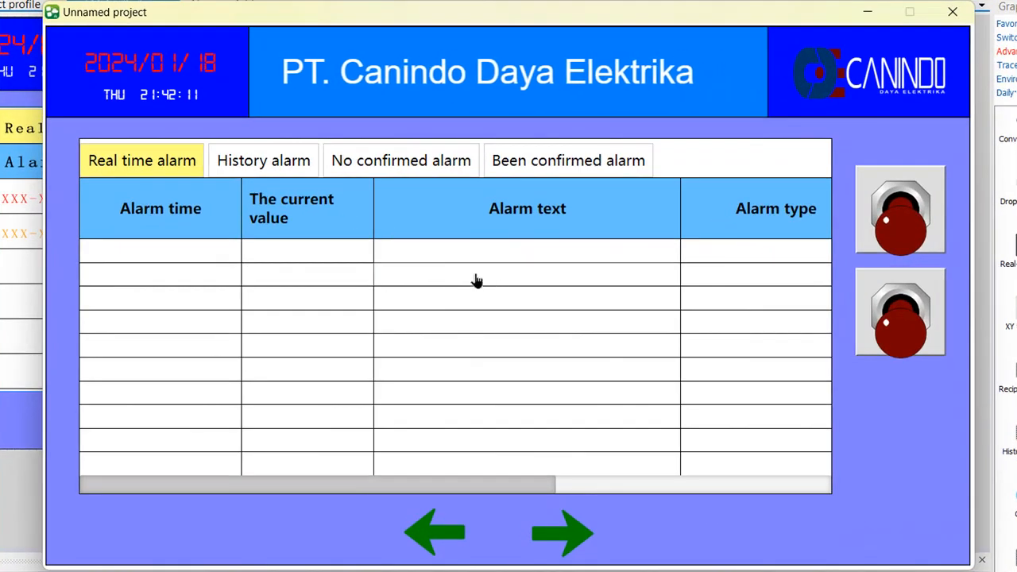
pyautogui.click(265, 168)
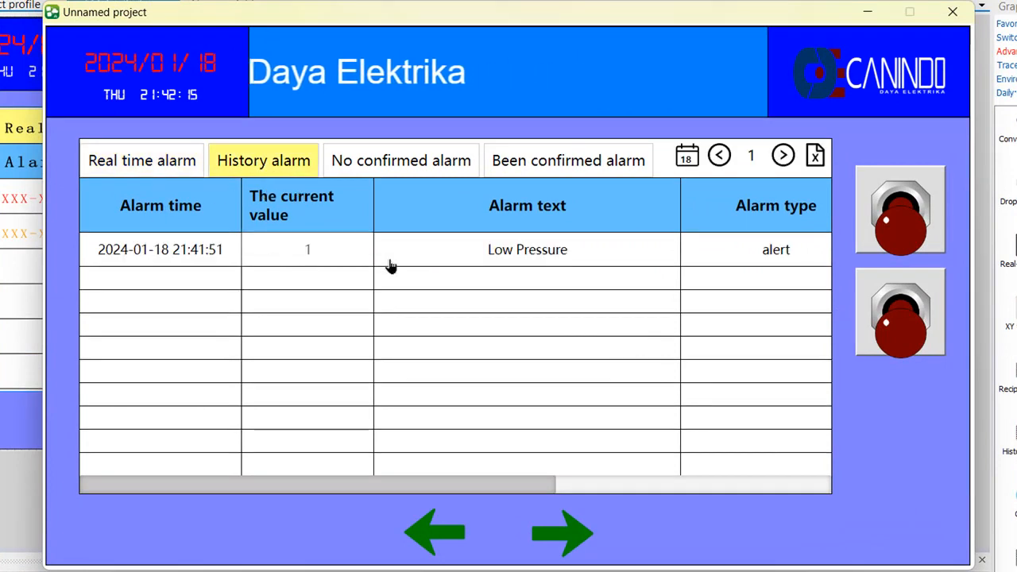
pyautogui.click(391, 162)
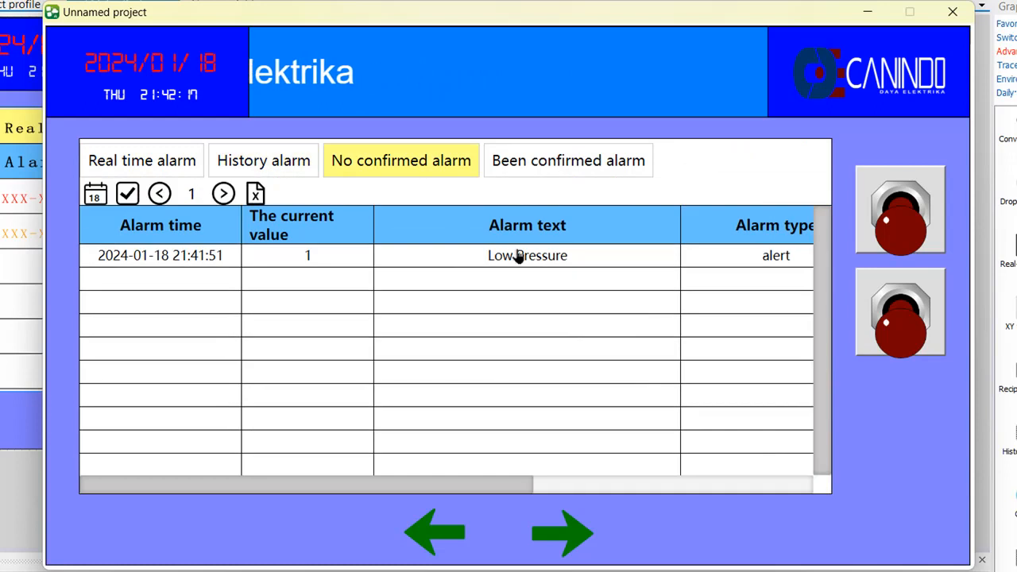
pyautogui.click(563, 167)
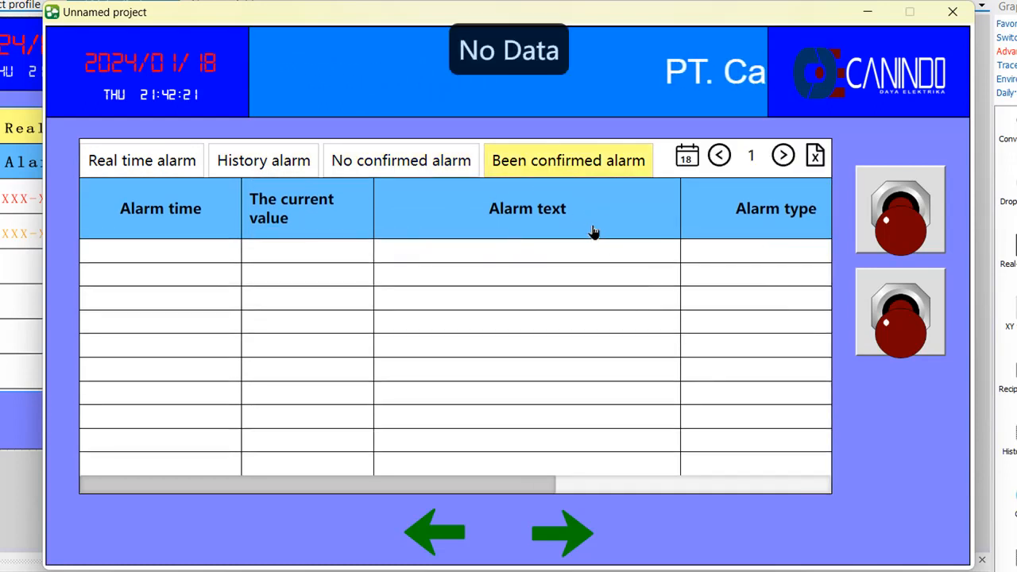
pyautogui.click(431, 163)
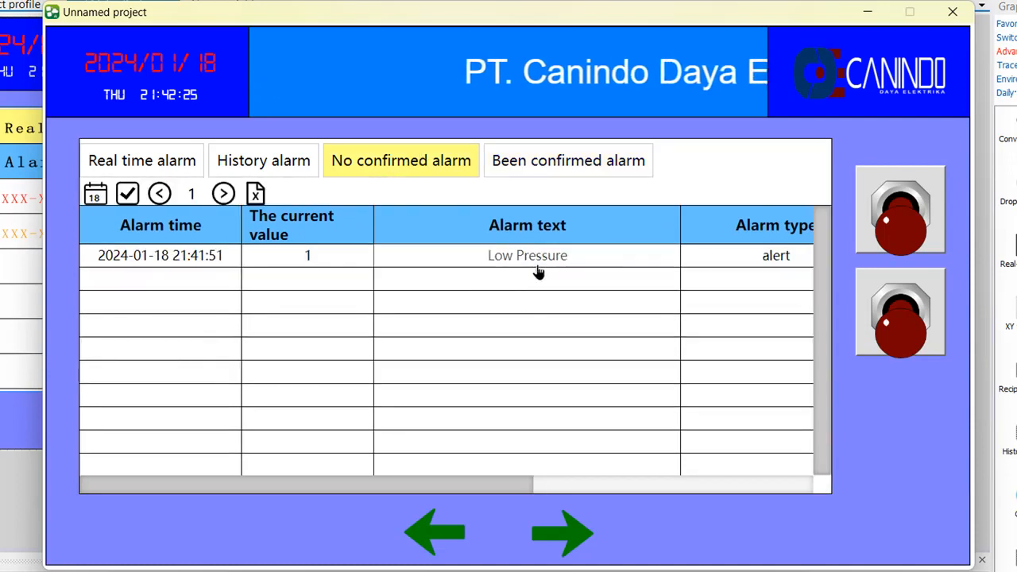
pyautogui.click(191, 168)
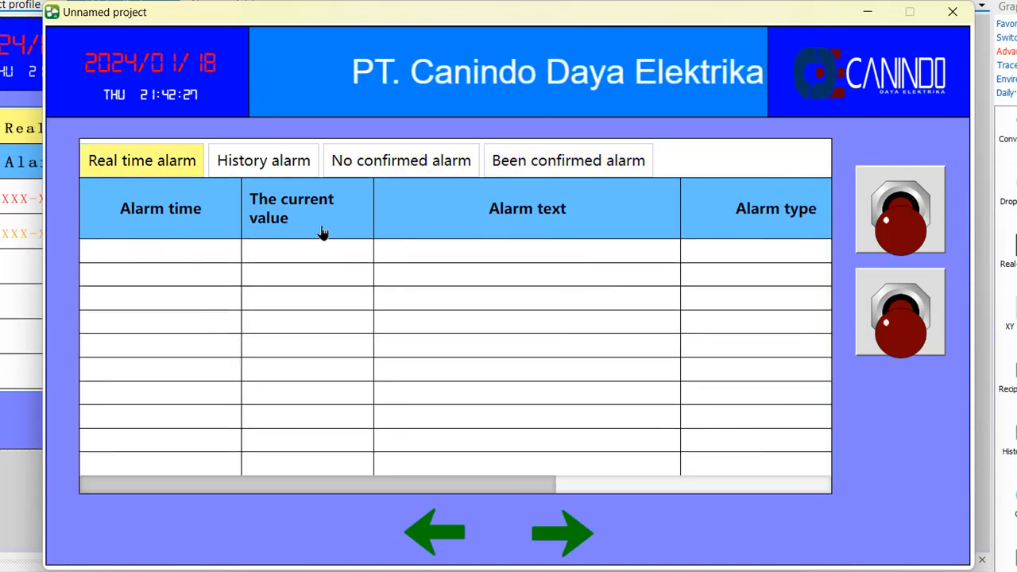
# - Trigger the High Pressure alarm with the lower switch, confirm the unconfirmed alarms, and view the confirmed alarm list
pyautogui.click(886, 345)
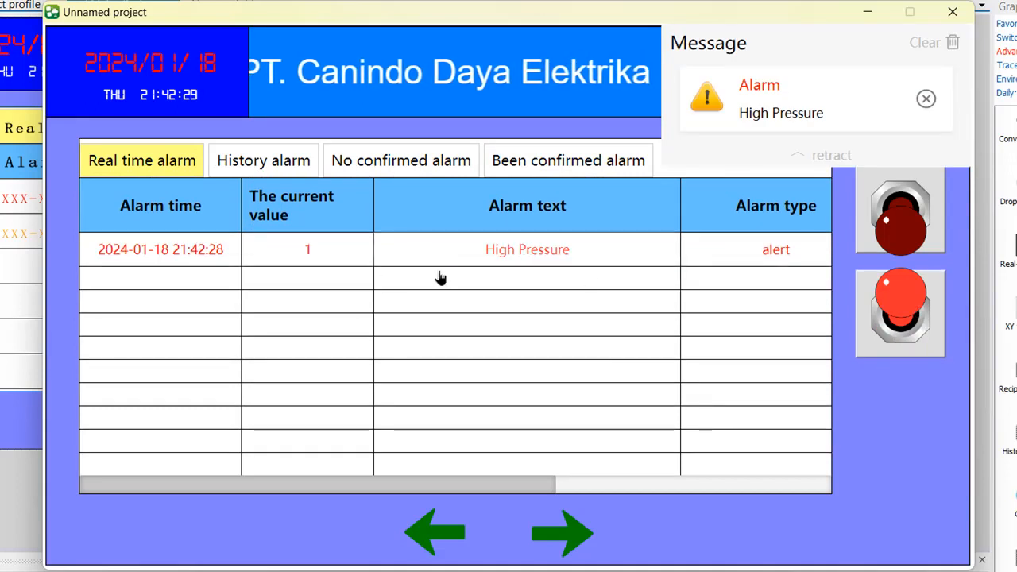
pyautogui.click(282, 164)
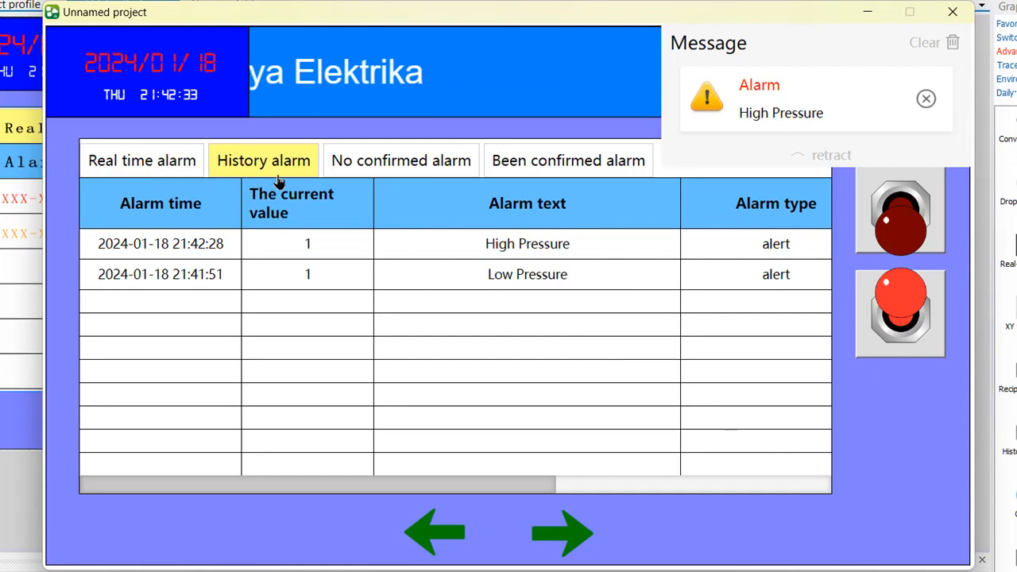
pyautogui.click(399, 168)
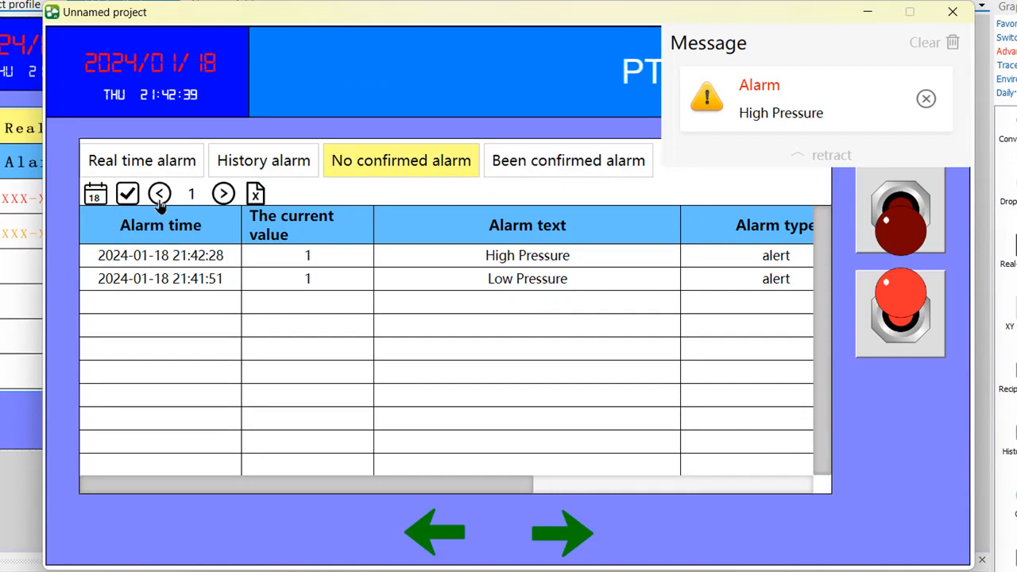
pyautogui.click(560, 176)
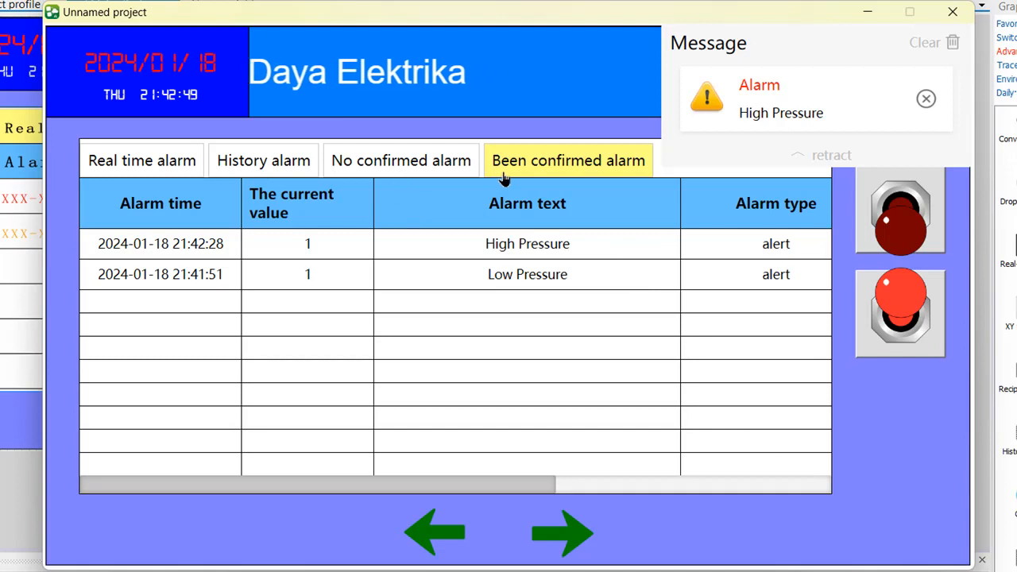
# - Reset the High Pressure switch and check the history, real-time and confirmed alarm lists for the recovery record
pyautogui.click(263, 162)
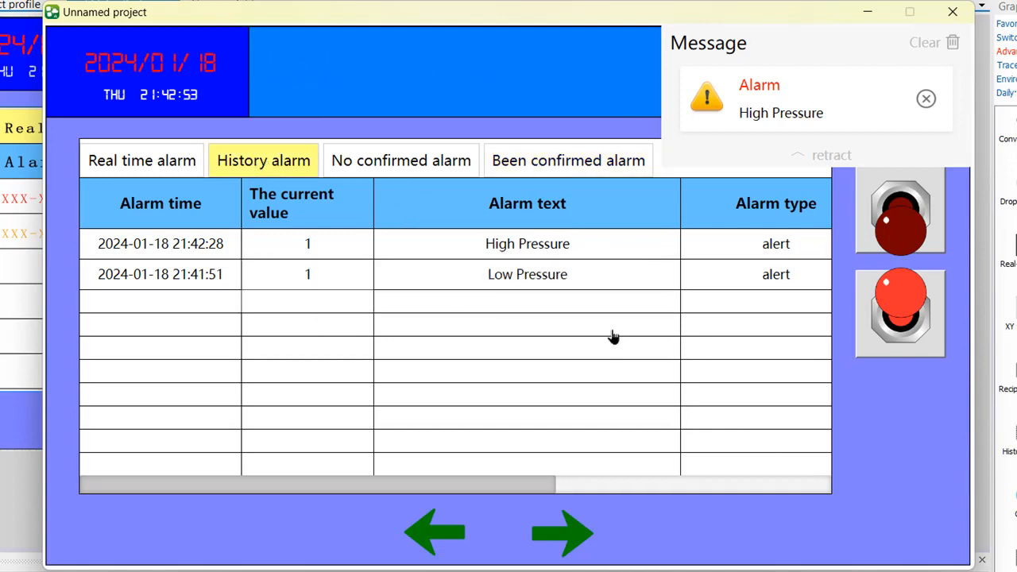
pyautogui.click(913, 355)
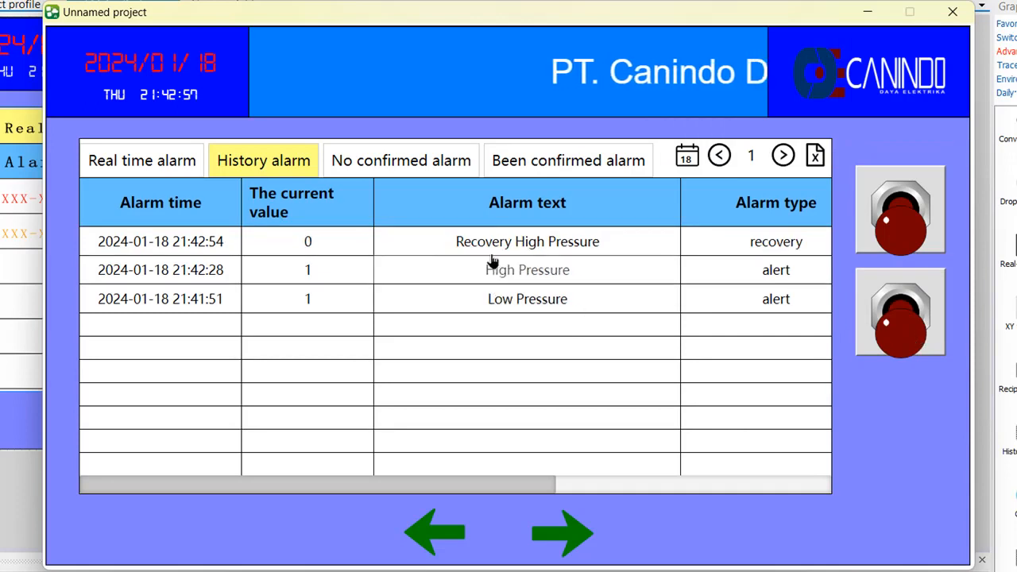
pyautogui.click(132, 167)
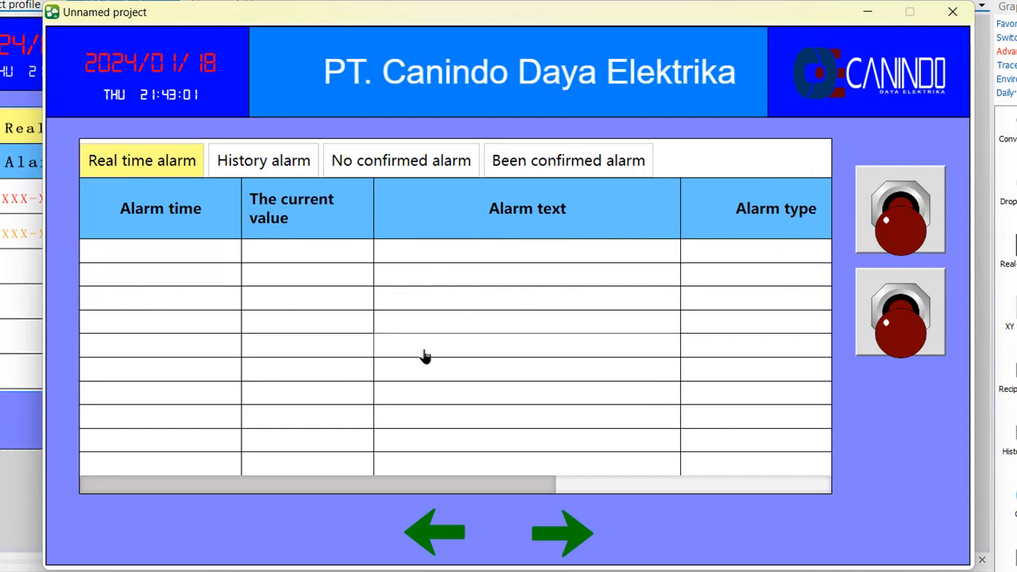
pyautogui.click(261, 163)
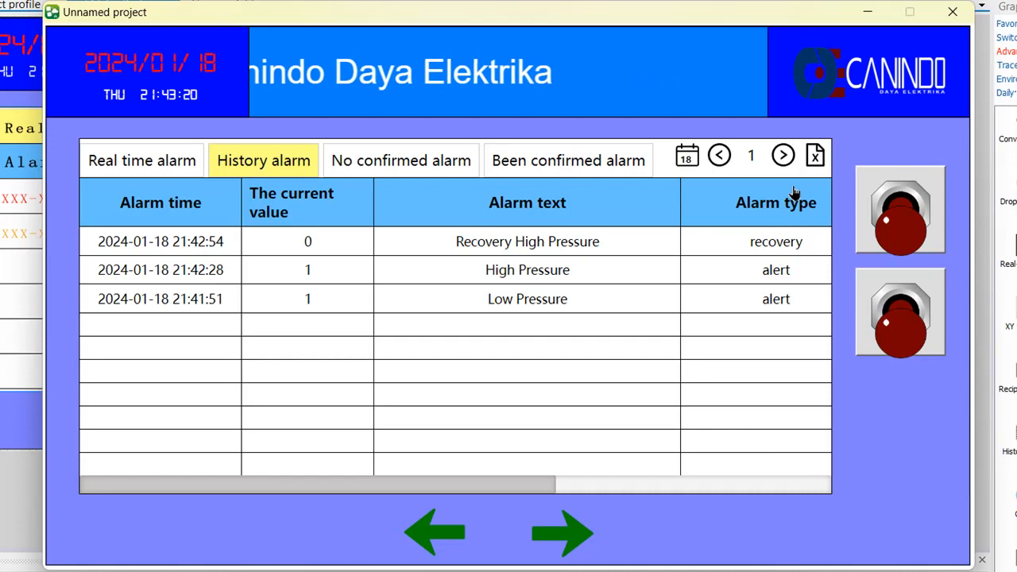
pyautogui.click(591, 169)
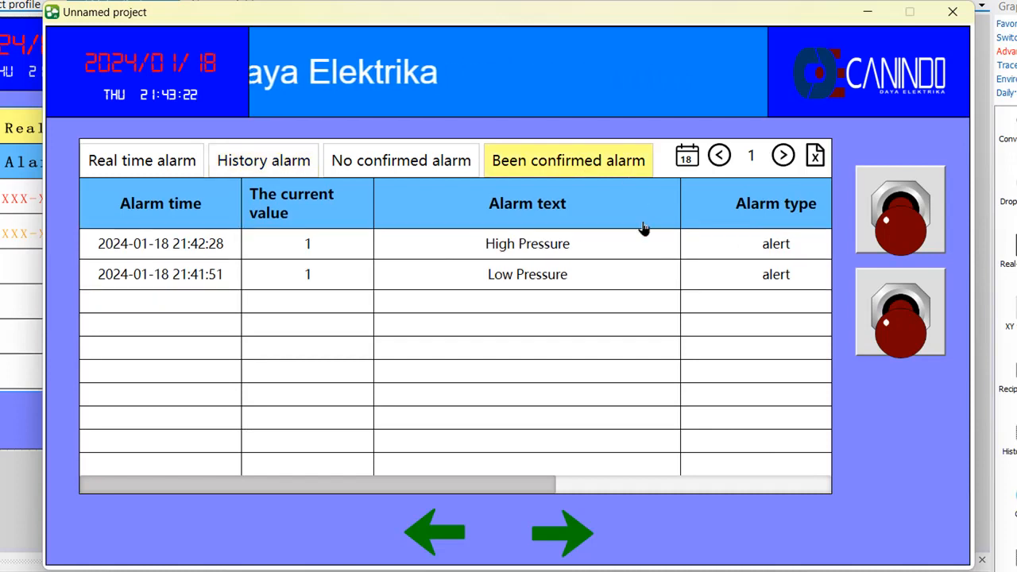
# - Filter the confirmed alarms by time interval, setting the start minute to 38 so the range starts at 21:38:20
pyautogui.click(686, 156)
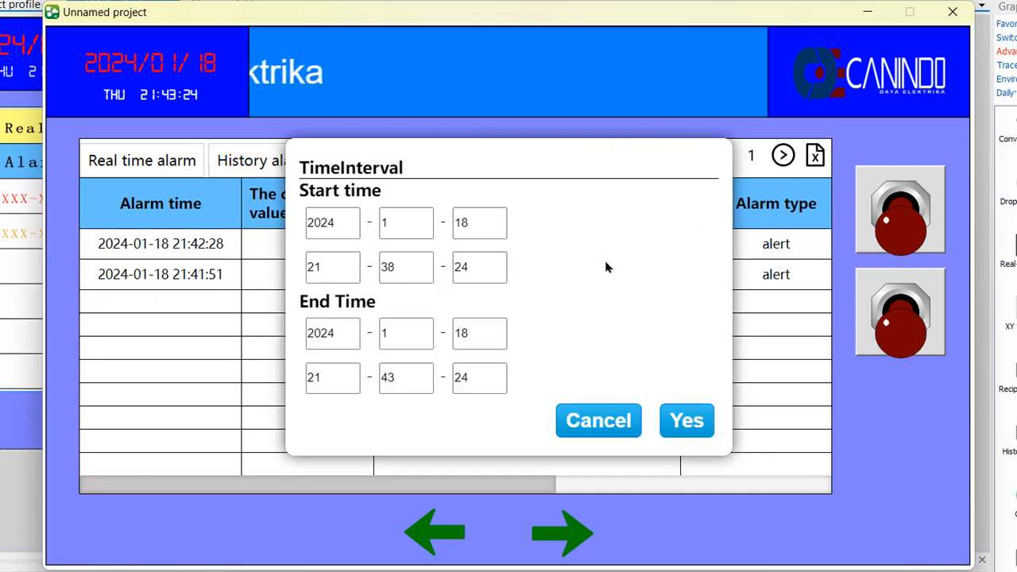
pyautogui.click(584, 173)
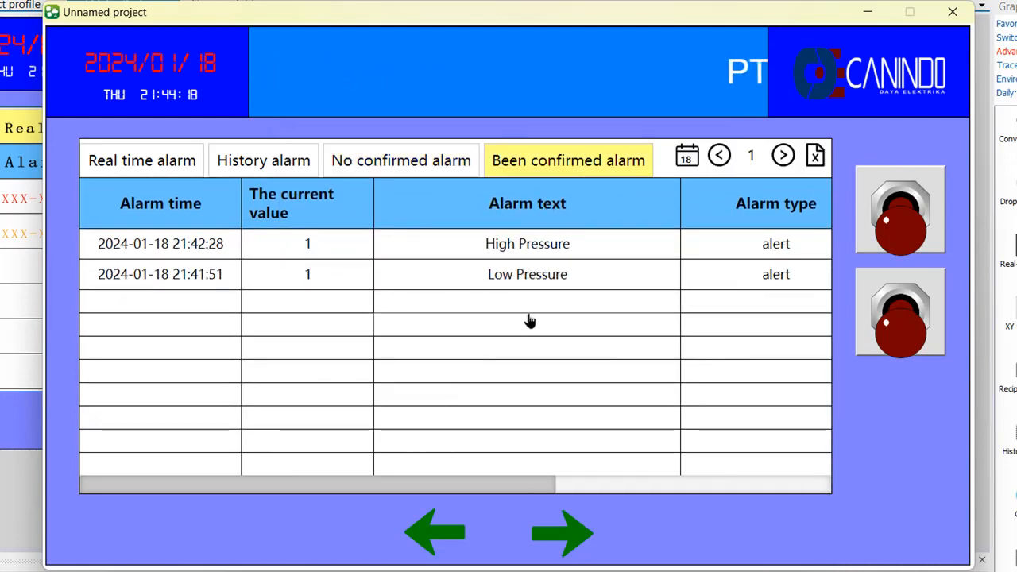
pyautogui.click(686, 155)
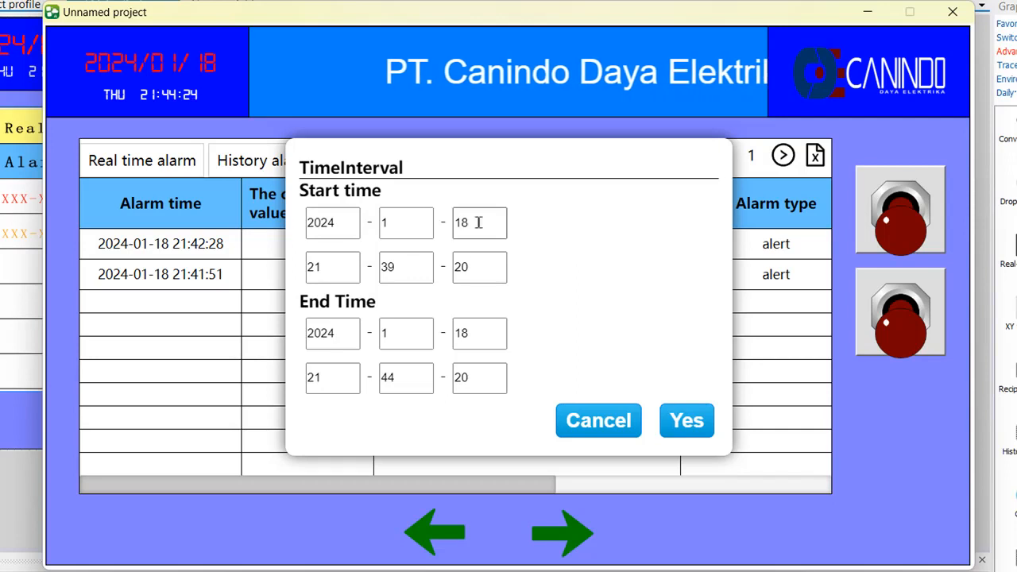
pyautogui.click(414, 273)
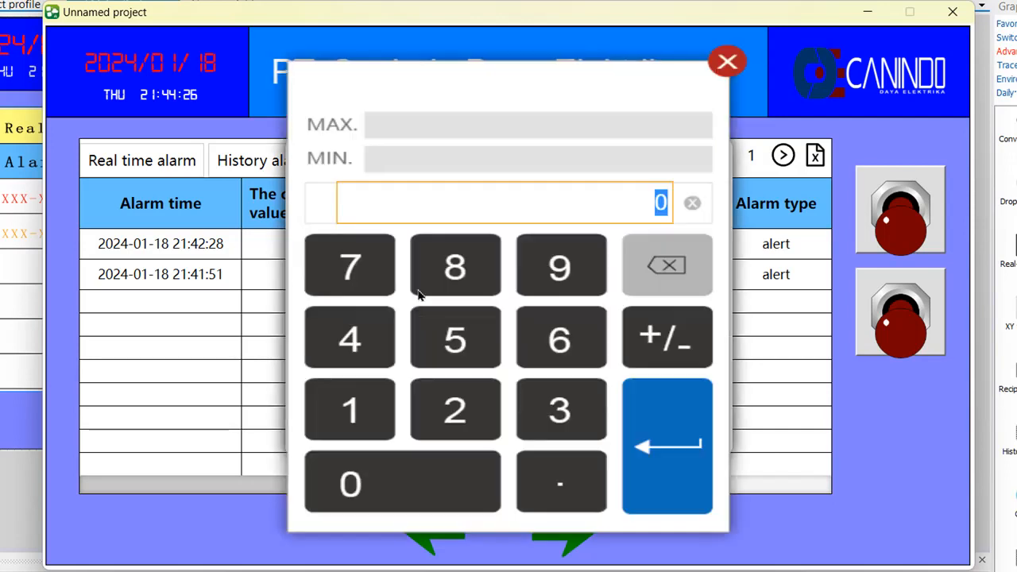
pyautogui.click(729, 66)
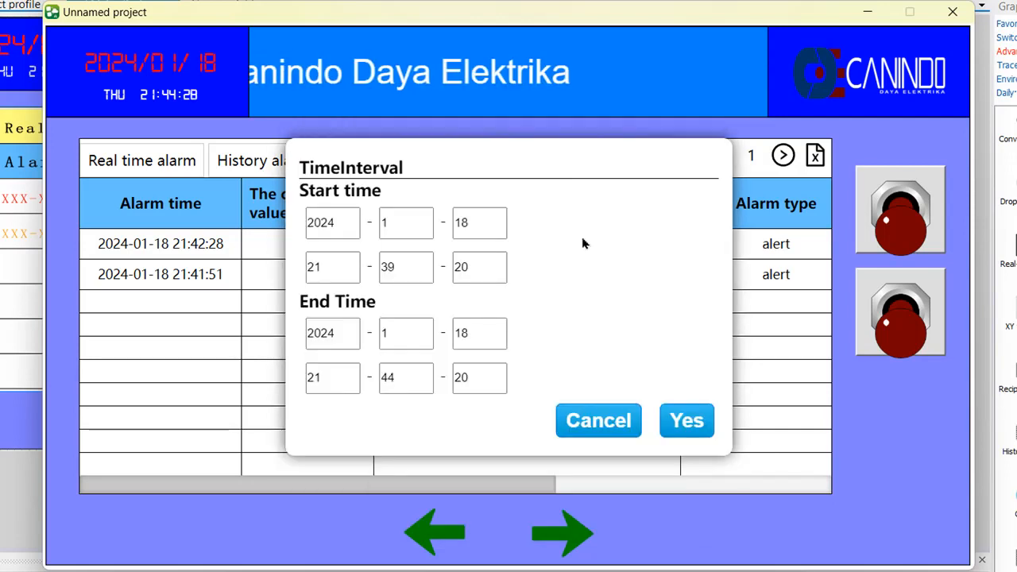
pyautogui.click(472, 275)
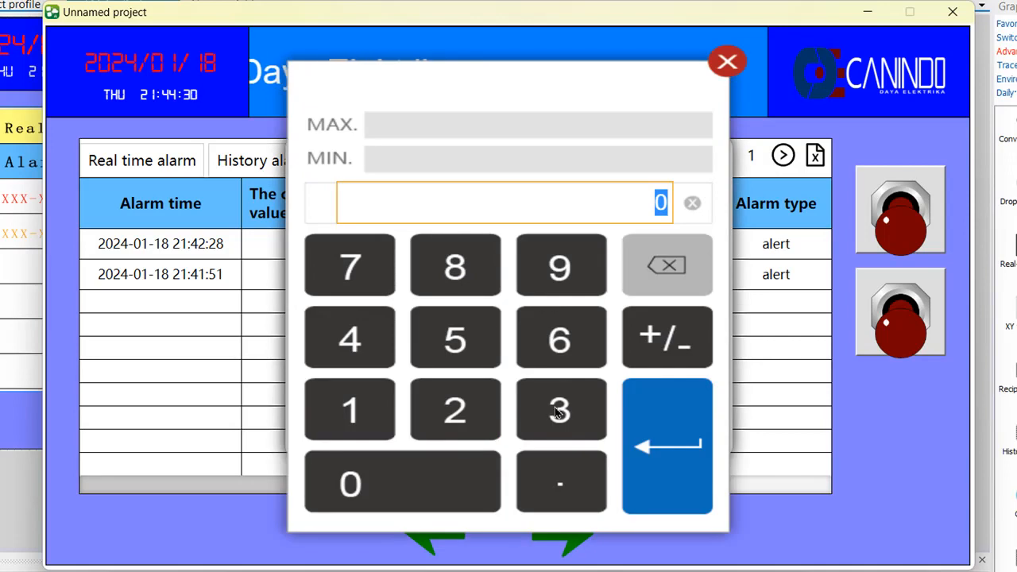
pyautogui.click(669, 435)
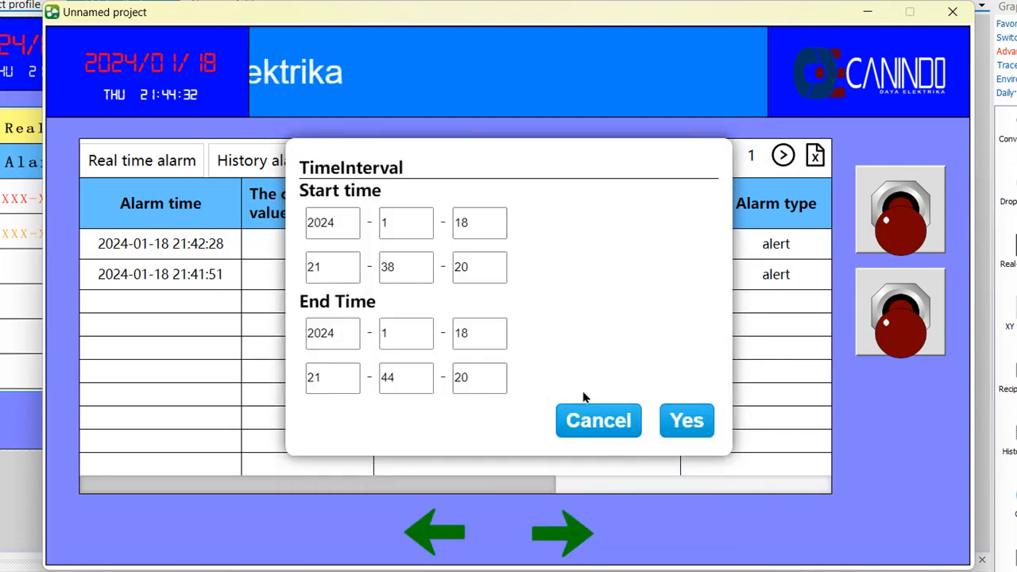
pyautogui.click(672, 424)
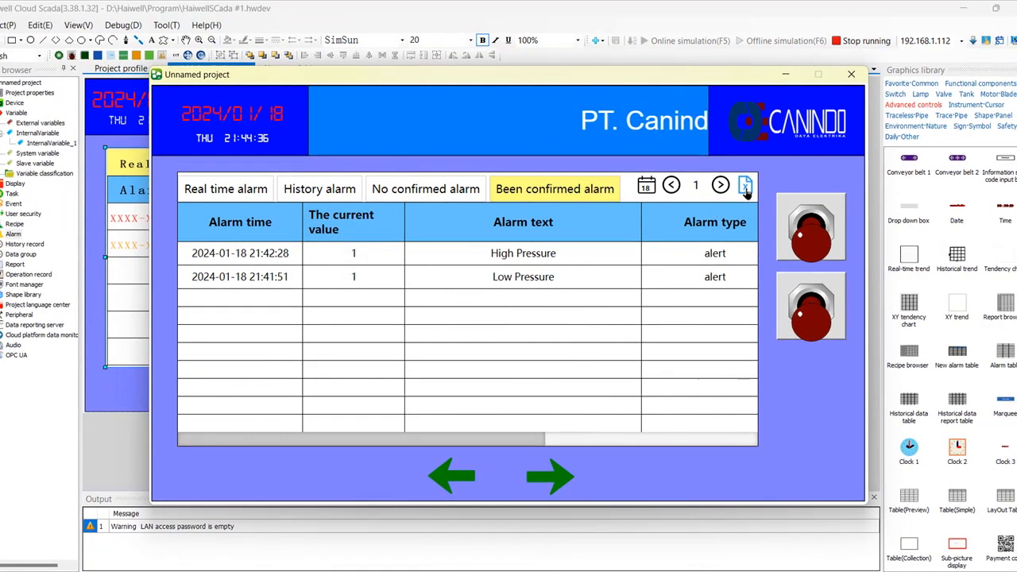
pyautogui.click(745, 187)
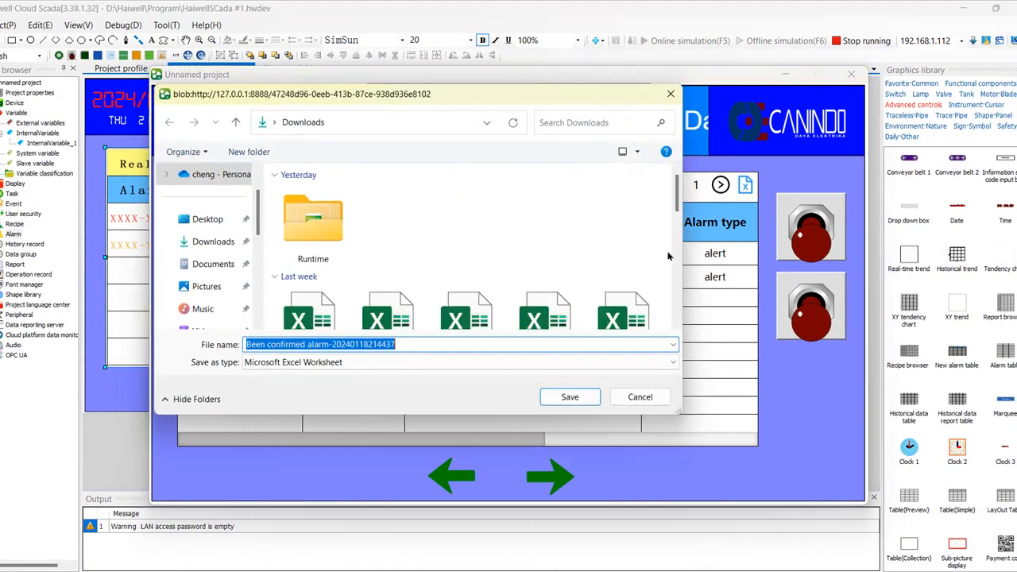
pyautogui.click(567, 395)
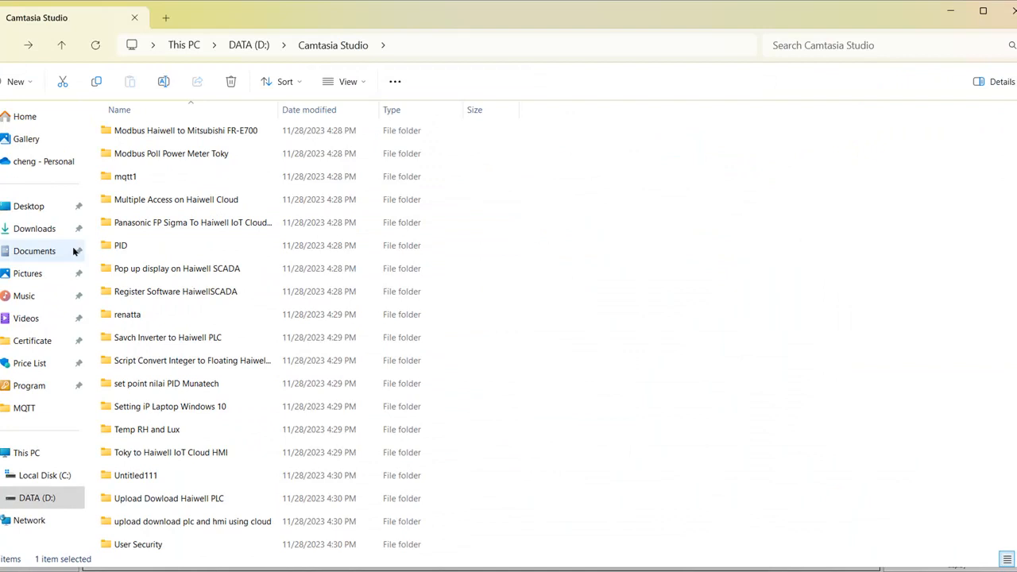
pyautogui.click(35, 229)
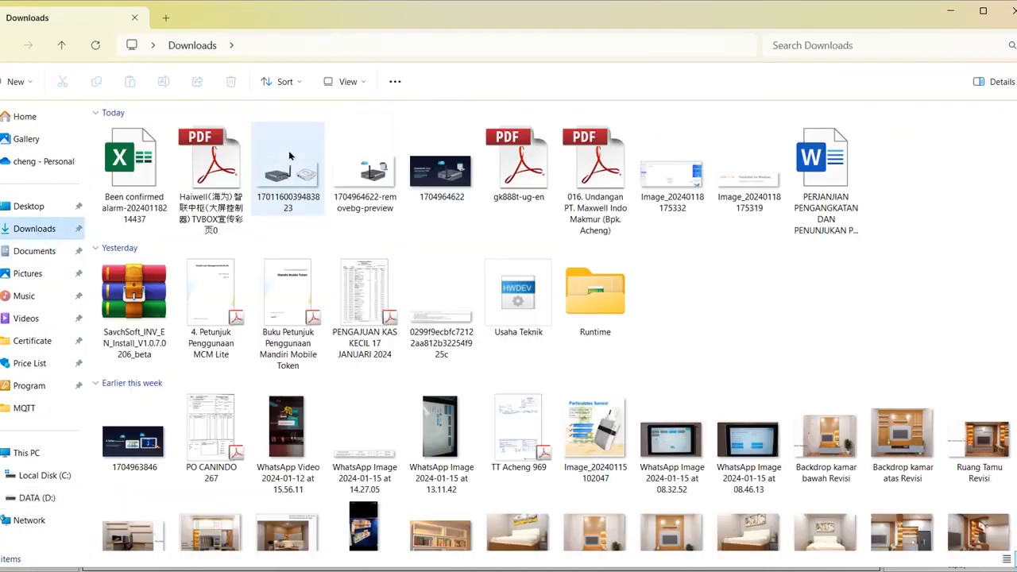
pyautogui.click(143, 165)
pyautogui.doubleClick(143, 165)
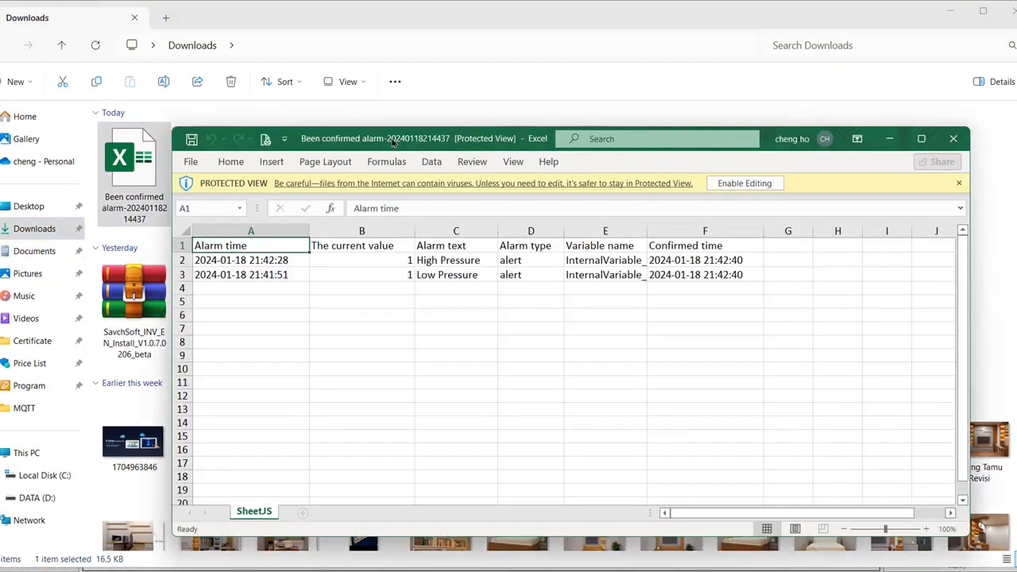
pyautogui.click(921, 139)
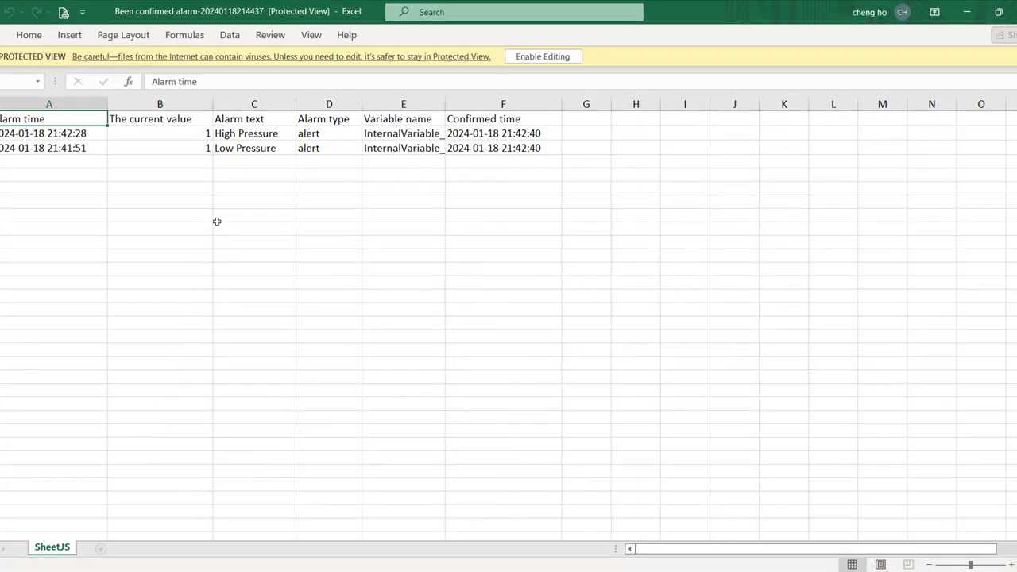
# - Widen the Variable name column to fit the full names and review the exported alarm texts, variables and confirmed times
pyautogui.click(263, 146)
pyautogui.click(381, 131)
pyautogui.click(487, 132)
pyautogui.moveTo(446, 106); pyautogui.dragTo(480, 111)
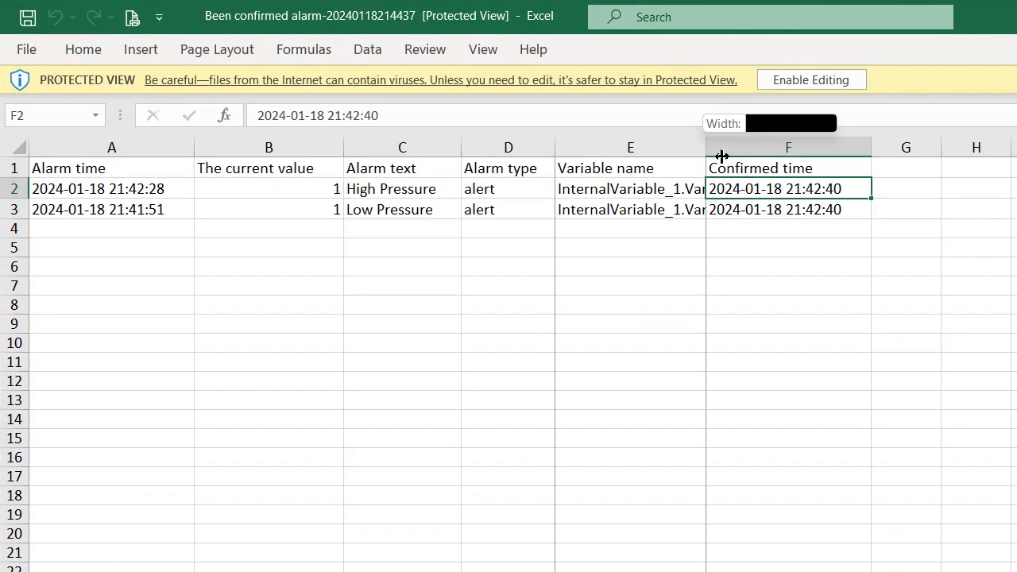
pyautogui.moveTo(721, 156); pyautogui.dragTo(851, 205)
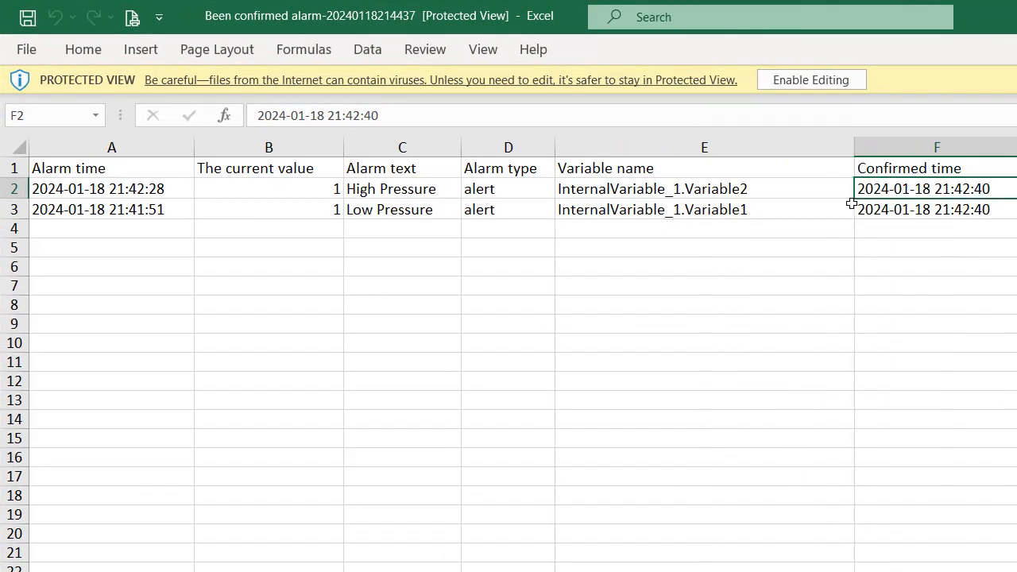
pyautogui.click(914, 213)
pyautogui.click(921, 210)
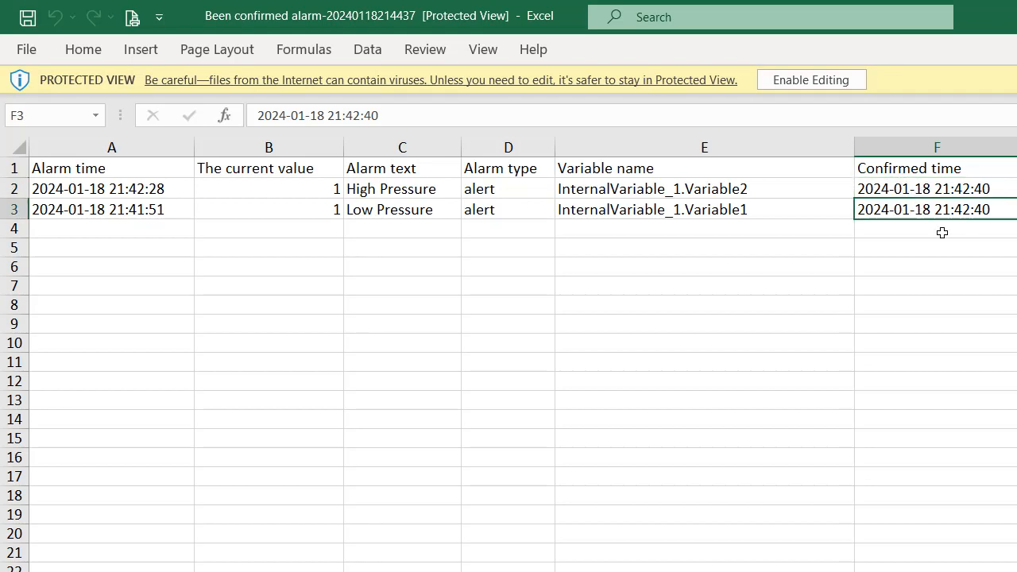